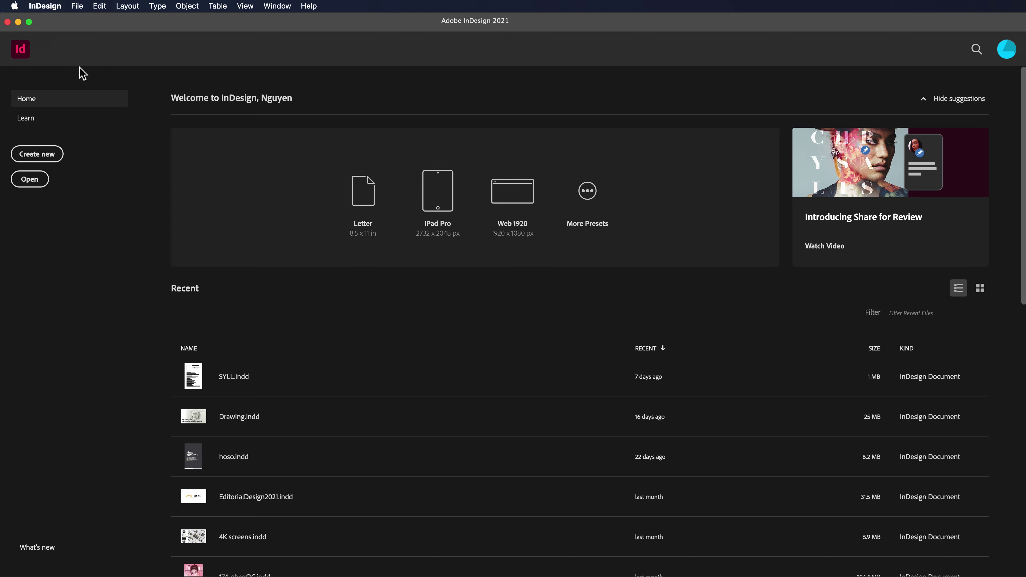
# - Create a new portrait A4 document, 21 × 29.7 cm, with facing pages and 1.27 cm margins
pyautogui.click(76, 5)
pyautogui.moveTo(105, 19)
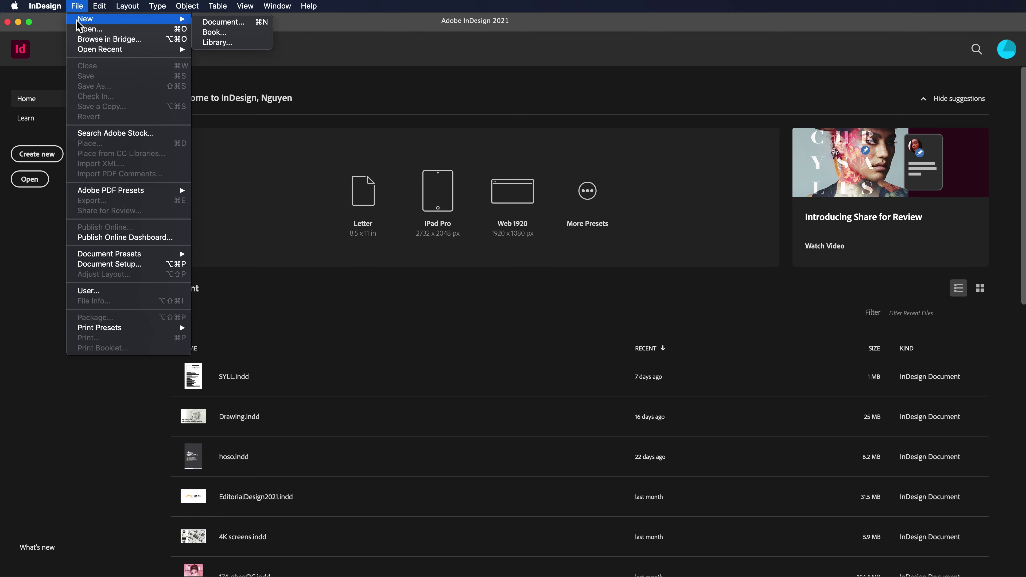
pyautogui.click(253, 22)
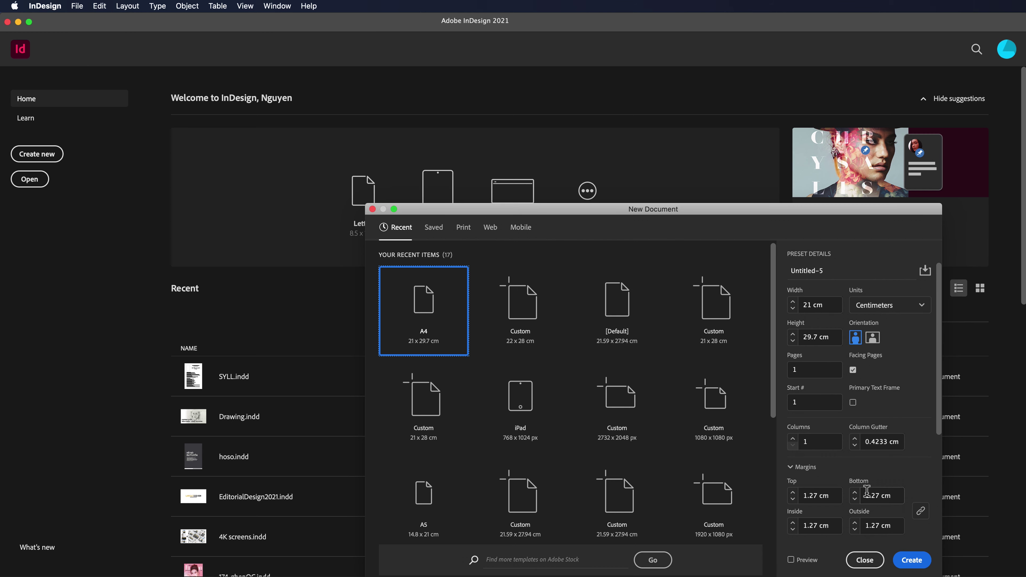
pyautogui.click(917, 563)
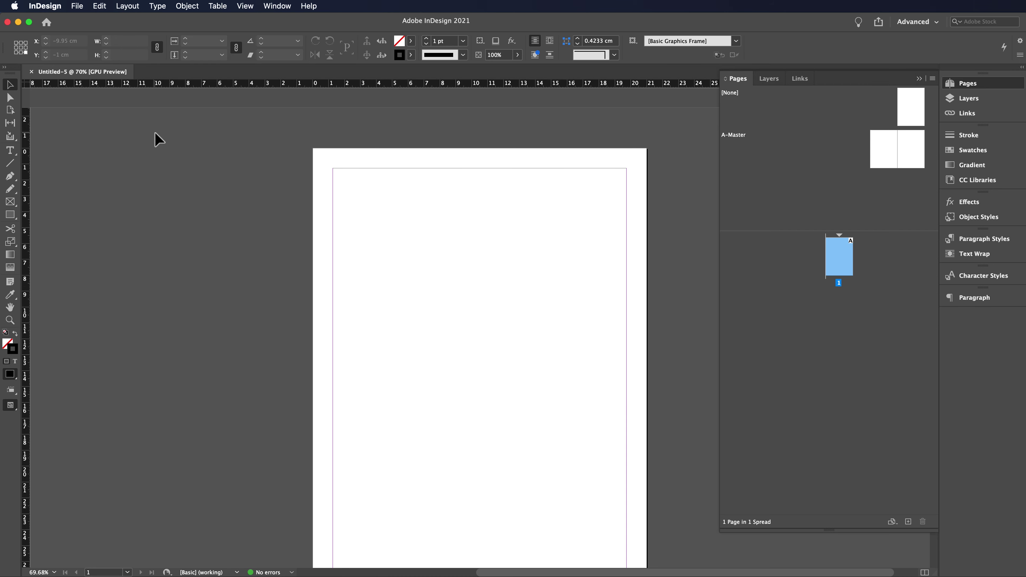
# - Insert 4 pages after page 1, based on A-Master
pyautogui.scroll(-3, 480, 286)
pyautogui.scroll(3, 480, 286)
pyautogui.scroll(-2, 482, 275)
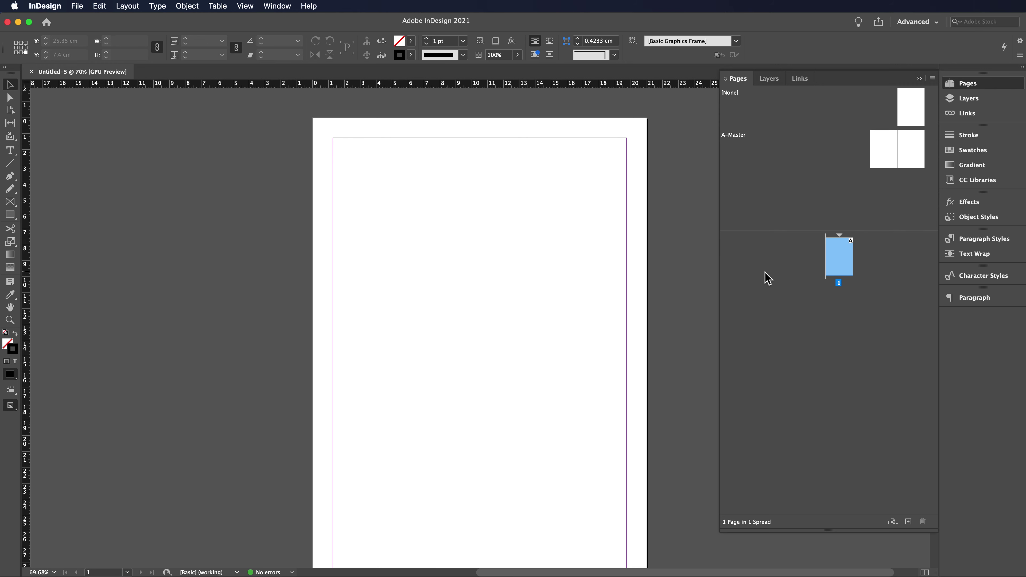
pyautogui.rightClick(844, 264)
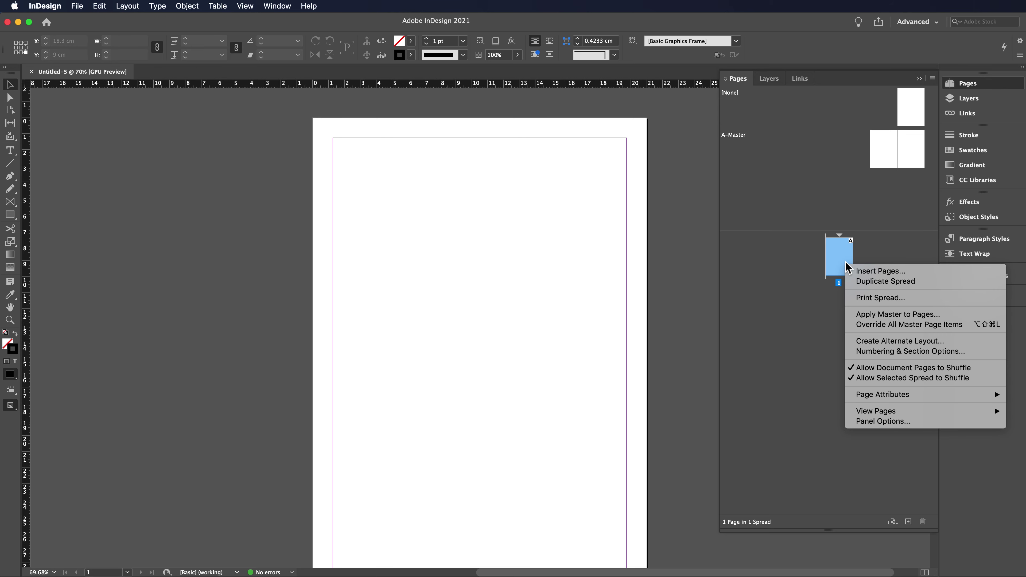
pyautogui.click(848, 279)
pyautogui.rightClick(837, 253)
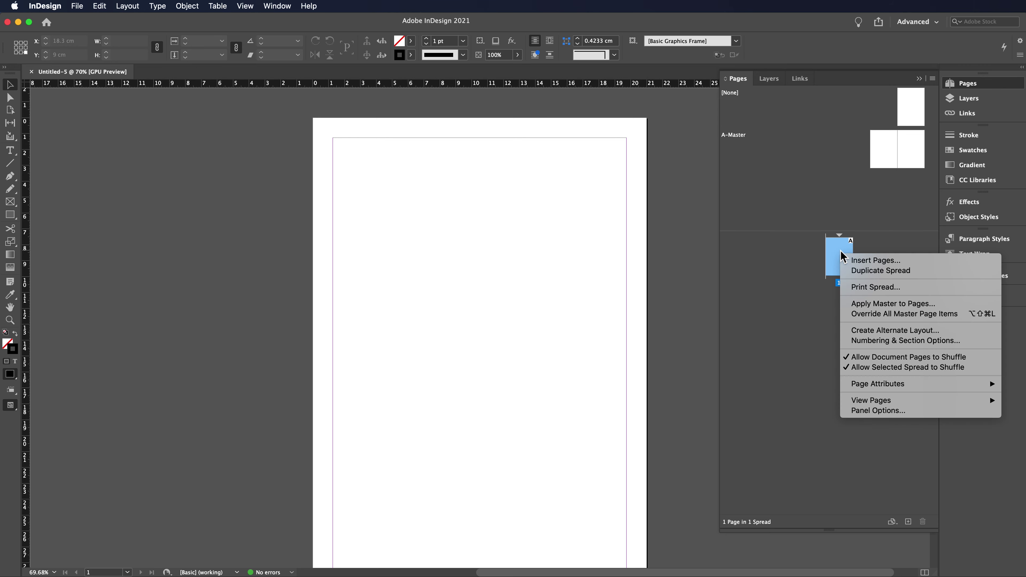
pyautogui.click(868, 262)
pyautogui.write('4')
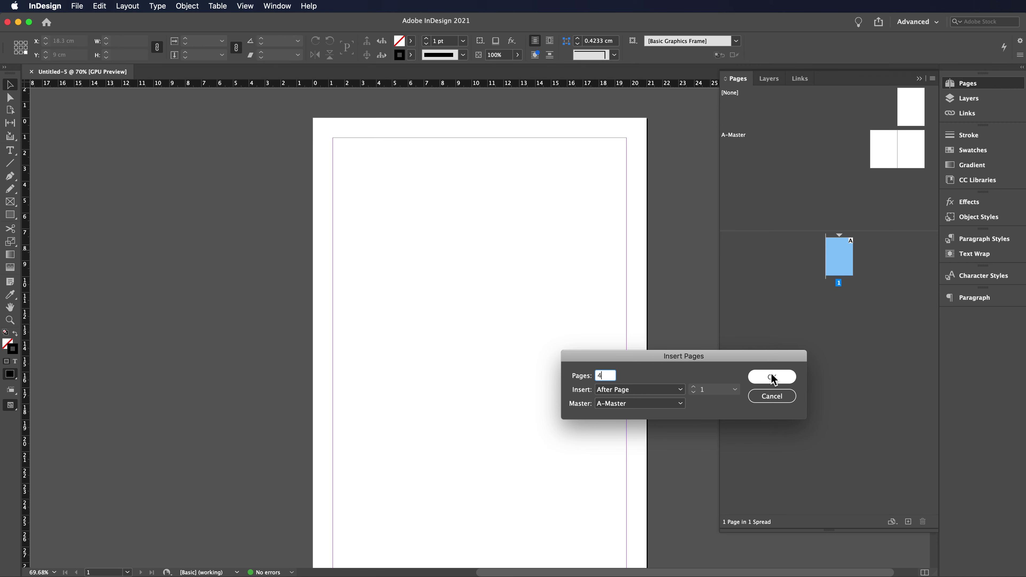
pyautogui.click(771, 376)
# - Open the document setup settings
pyautogui.scroll(10, 580, 317)
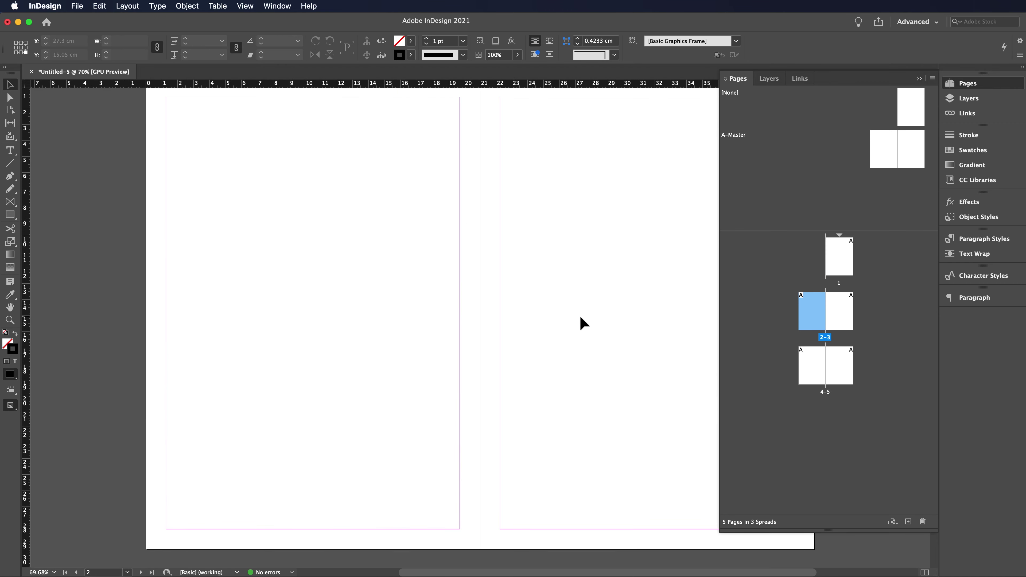
pyautogui.scroll(3, 580, 317)
pyautogui.scroll(3, 584, 324)
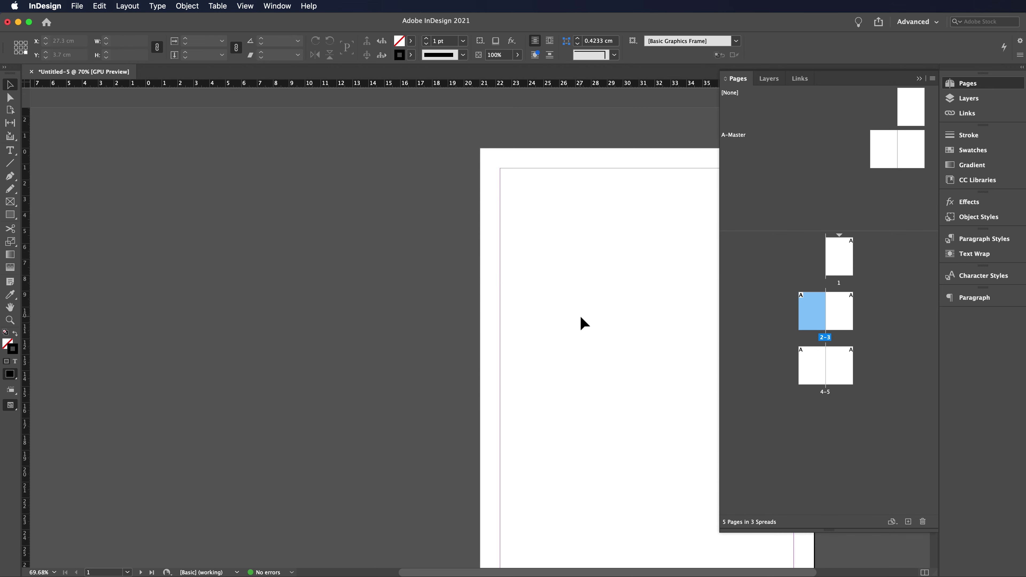
pyautogui.scroll(-10, 582, 323)
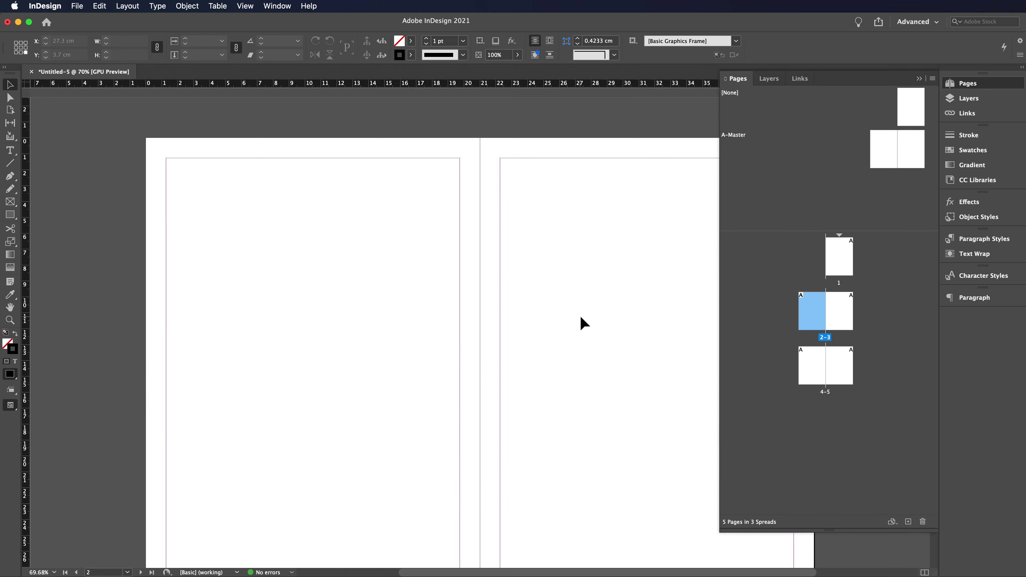
pyautogui.click(77, 6)
pyautogui.click(128, 266)
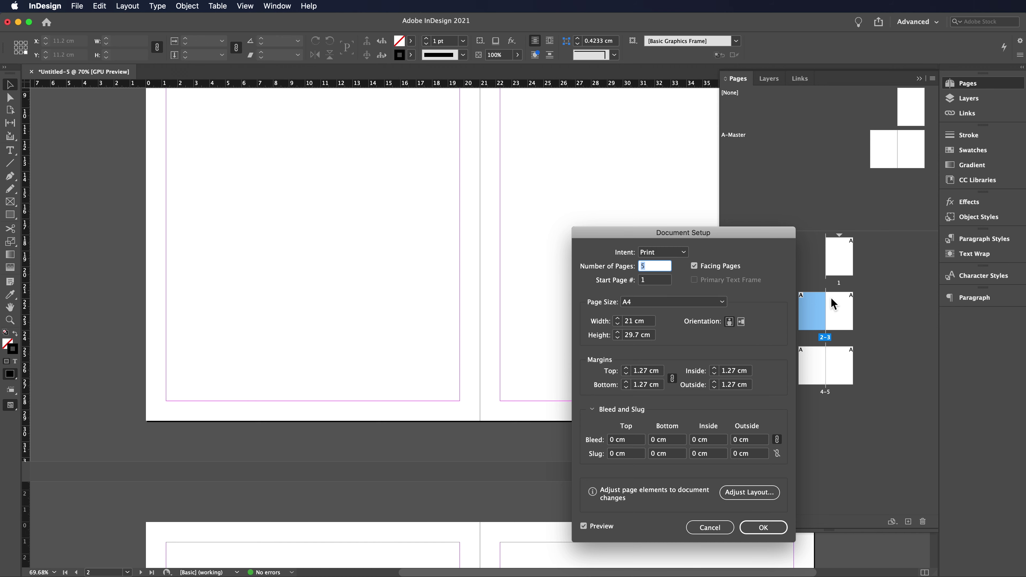
# - Toggle facing pages off and back on to compare the single-page and spread layouts
pyautogui.click(695, 266)
pyautogui.click(694, 266)
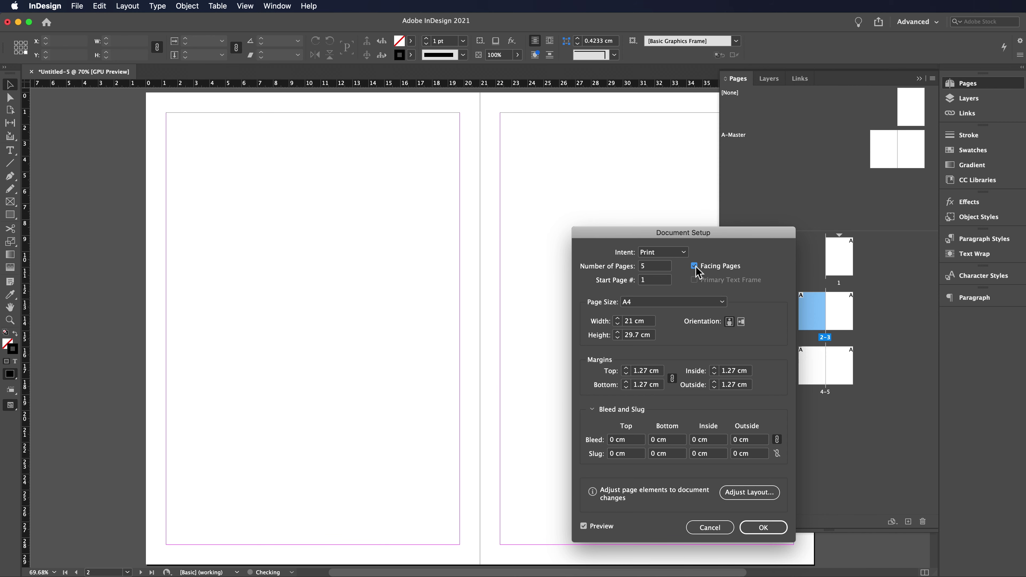
pyautogui.click(695, 266)
pyautogui.click(695, 267)
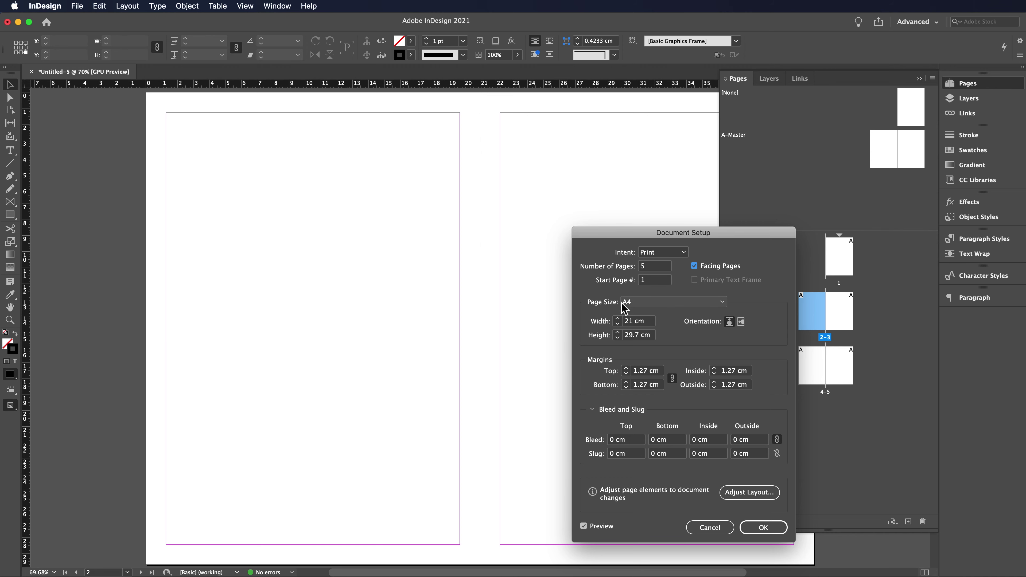
# - Set a custom page size of 22 cm wide by 28 cm high
pyautogui.doubleClick(624, 323)
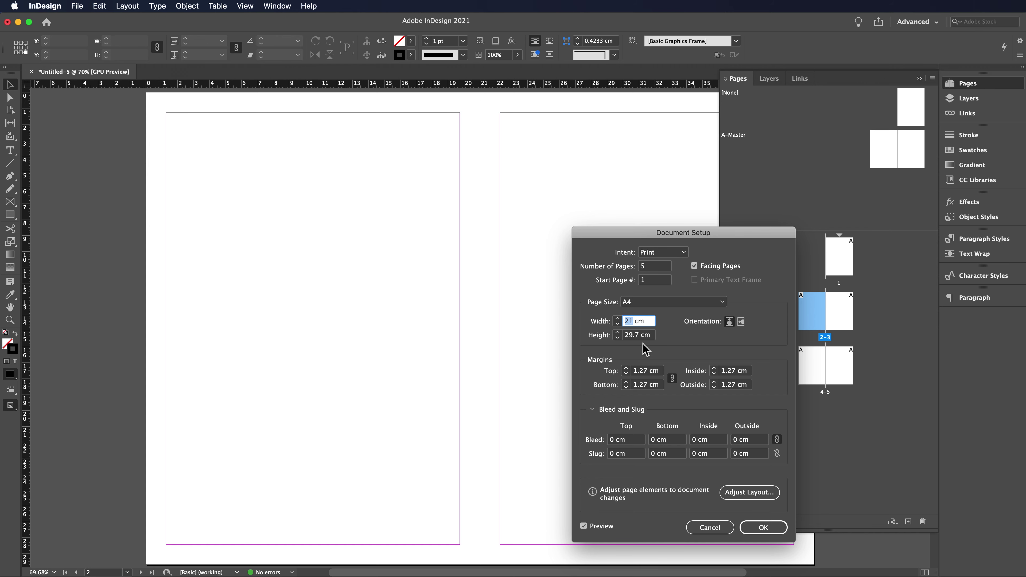
pyautogui.write('22')
pyautogui.doubleClick(637, 336)
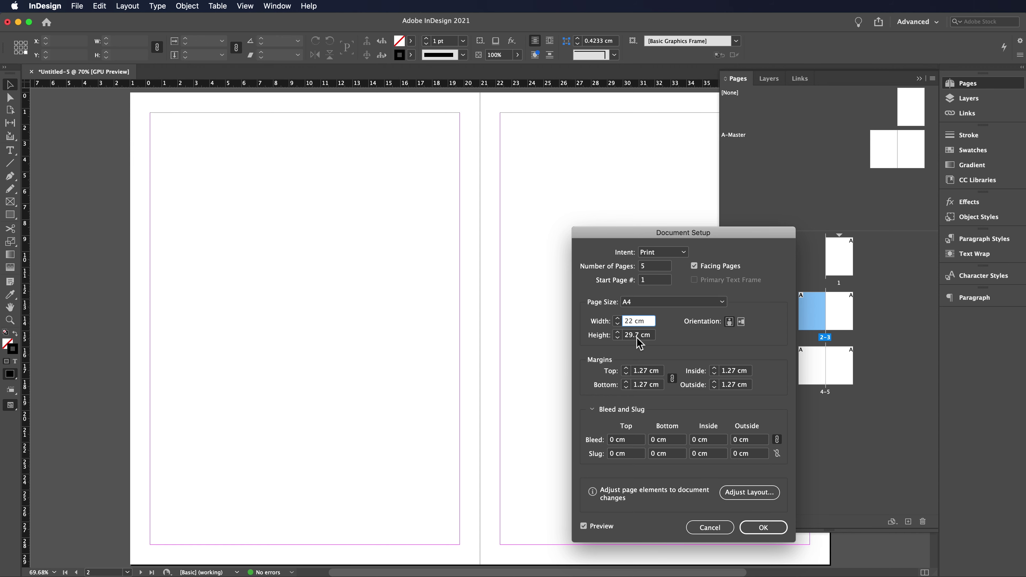
pyautogui.write('28')
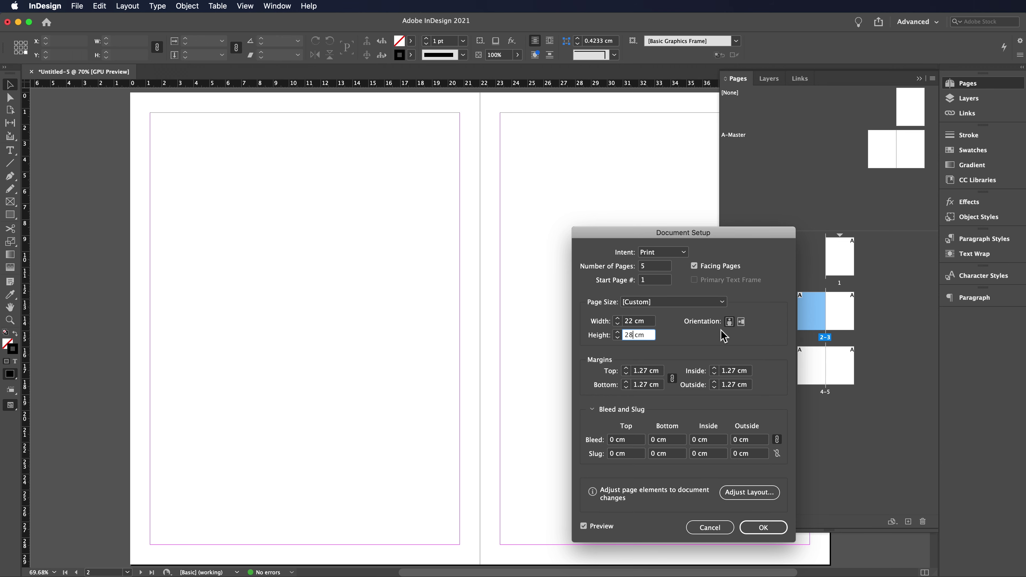
# - Try the landscape page orientation and return to portrait
pyautogui.click(741, 322)
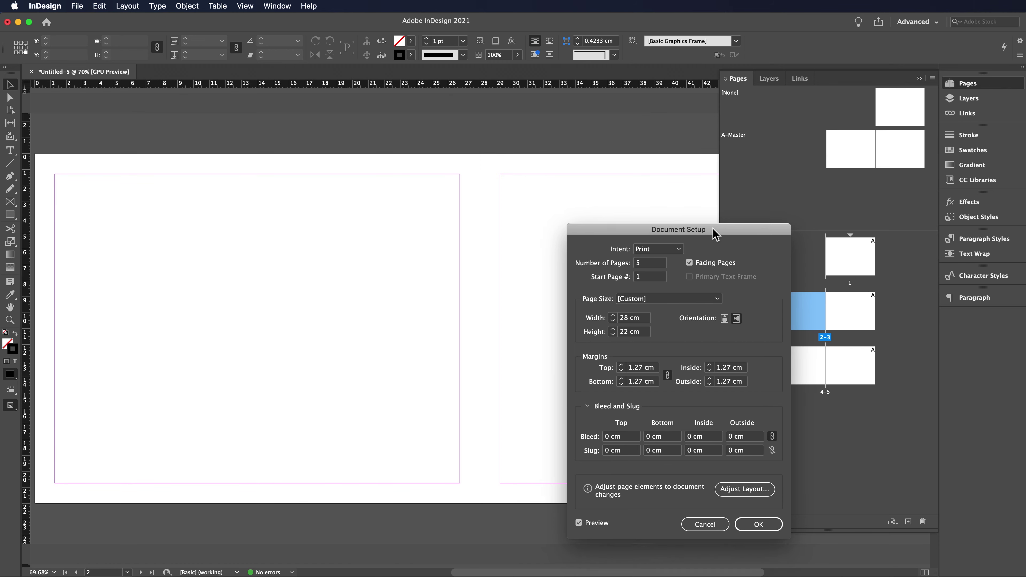
pyautogui.moveTo(700, 238); pyautogui.dragTo(621, 197)
pyautogui.click(650, 279)
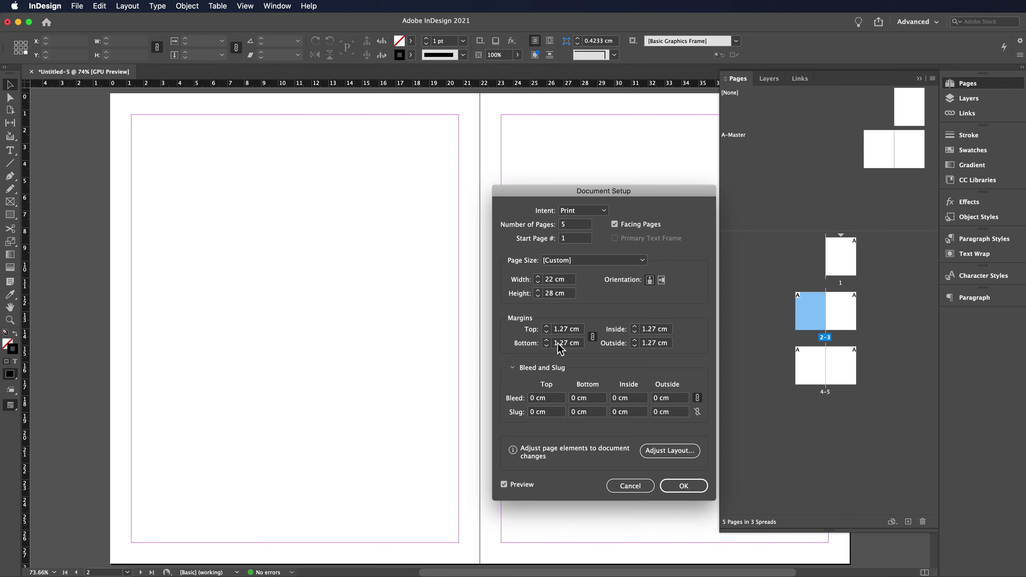
# - Set all four linked page margins to 2 cm
pyautogui.doubleClick(562, 330)
pyautogui.write('2')
pyautogui.press('Tab')
# - Unlink the margins, set the top margin to 4 cm and the inside margin to 2.5 cm, and apply the document setup
pyautogui.click(592, 338)
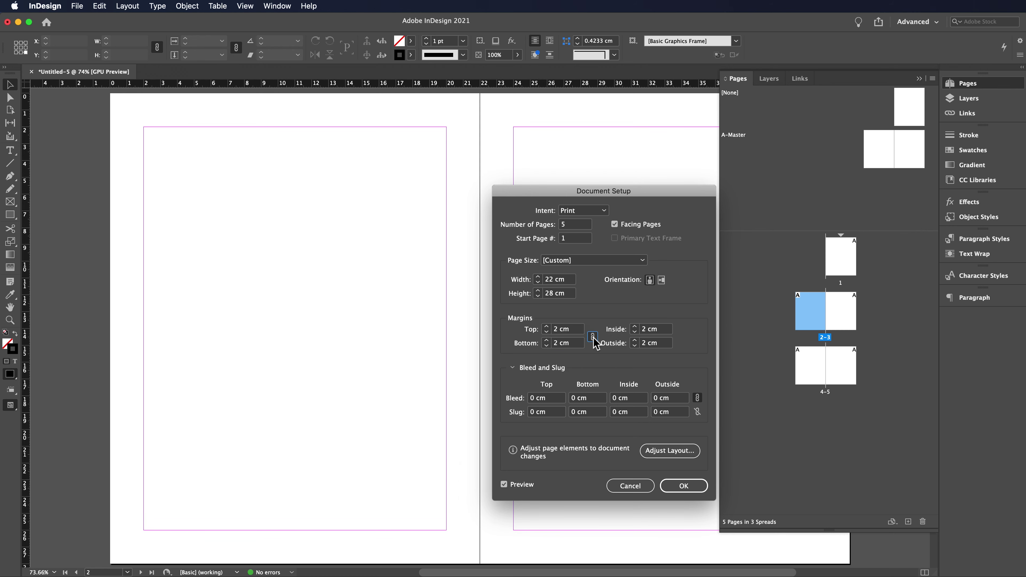
pyautogui.doubleClick(557, 330)
pyautogui.write('4')
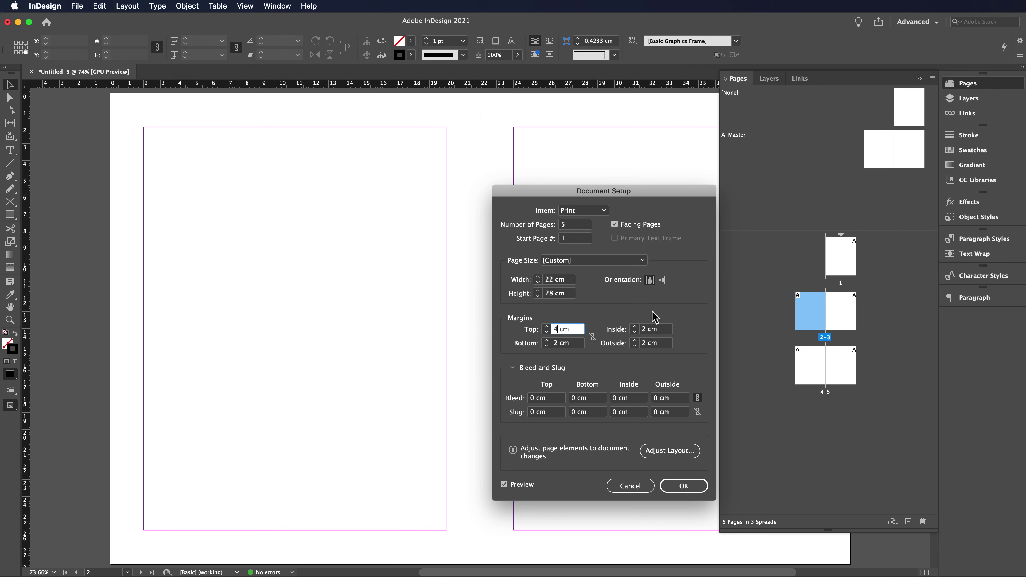
pyautogui.click(644, 330)
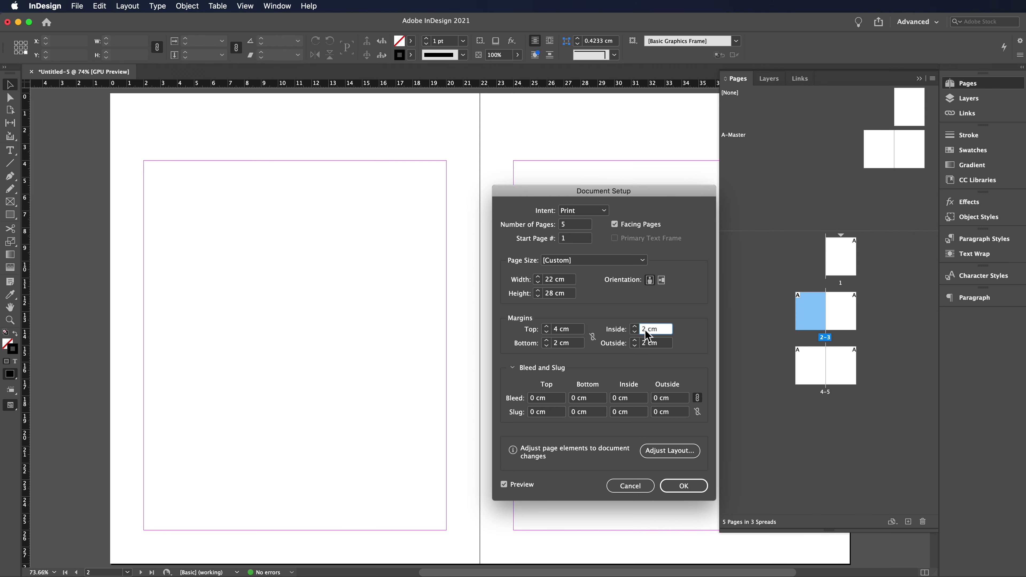
pyautogui.write('2.5')
pyautogui.click(674, 485)
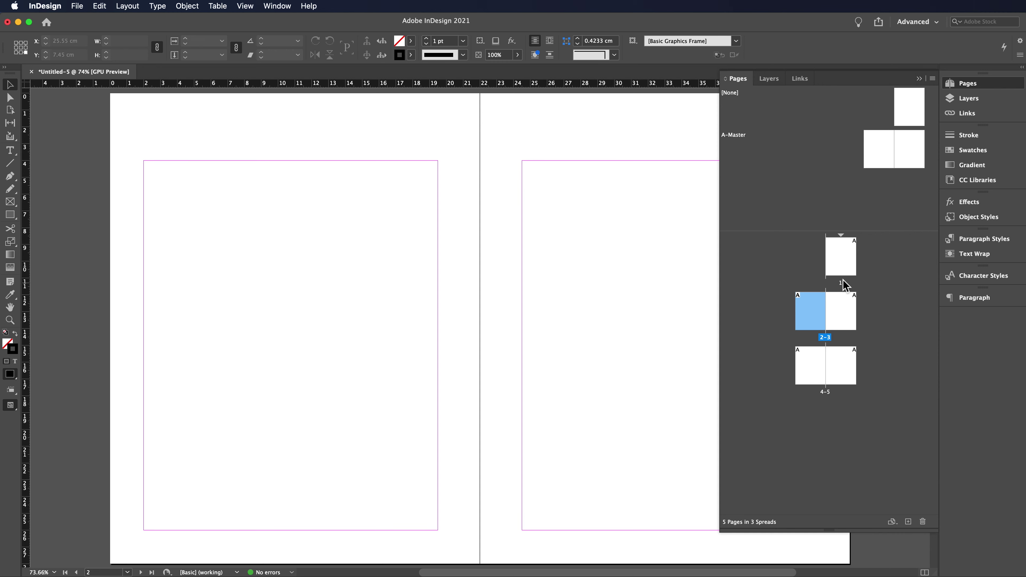
# - Open the A-Master spread for editing
pyautogui.doubleClick(889, 154)
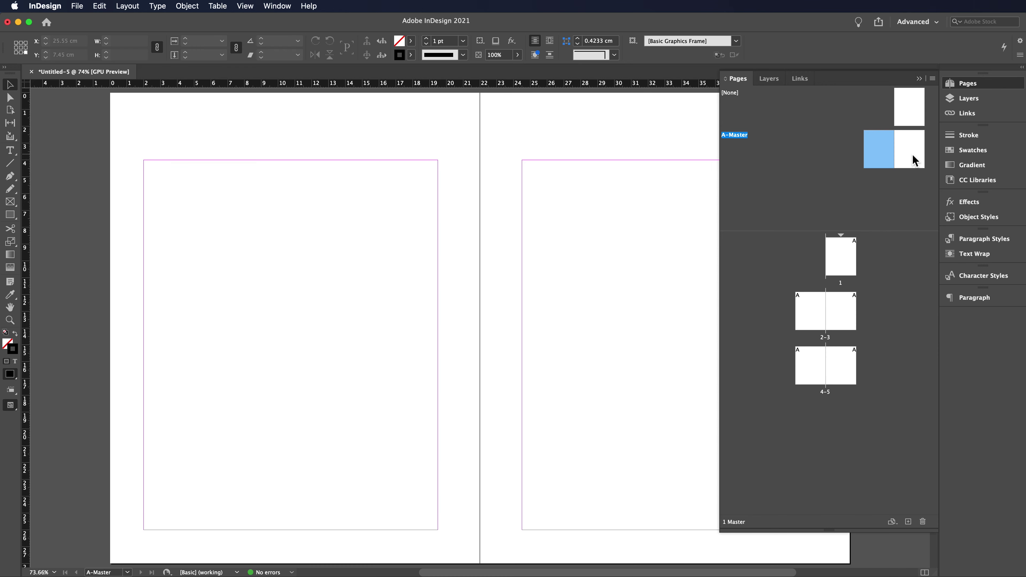
pyautogui.scroll(3, 438, 384)
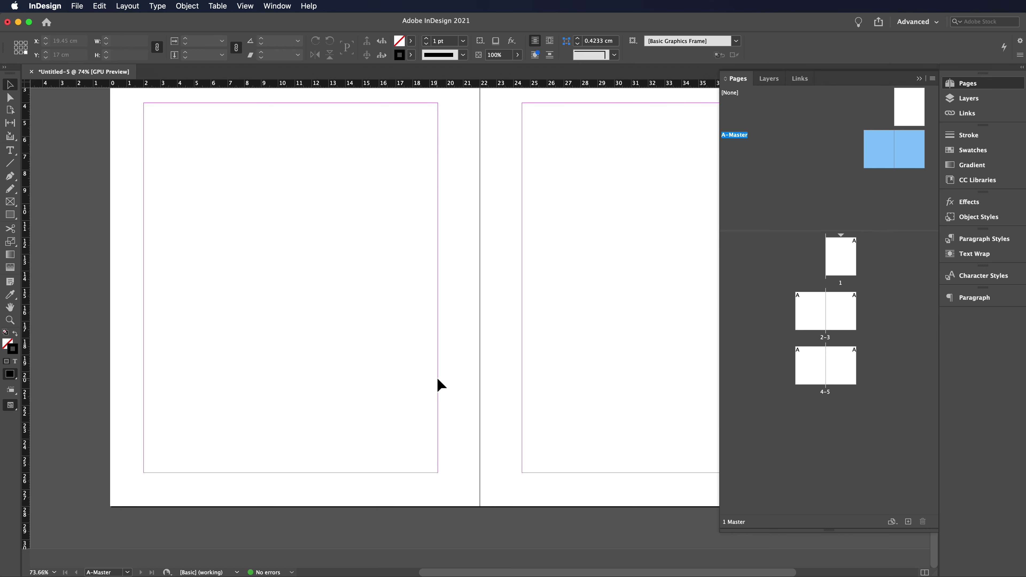
pyautogui.scroll(-6, 441, 384)
pyautogui.scroll(6, 441, 384)
pyautogui.scroll(-4, 554, 277)
# - Divide both A-Master pages into 7 columns with a 0.6 cm gutter
pyautogui.click(137, 8)
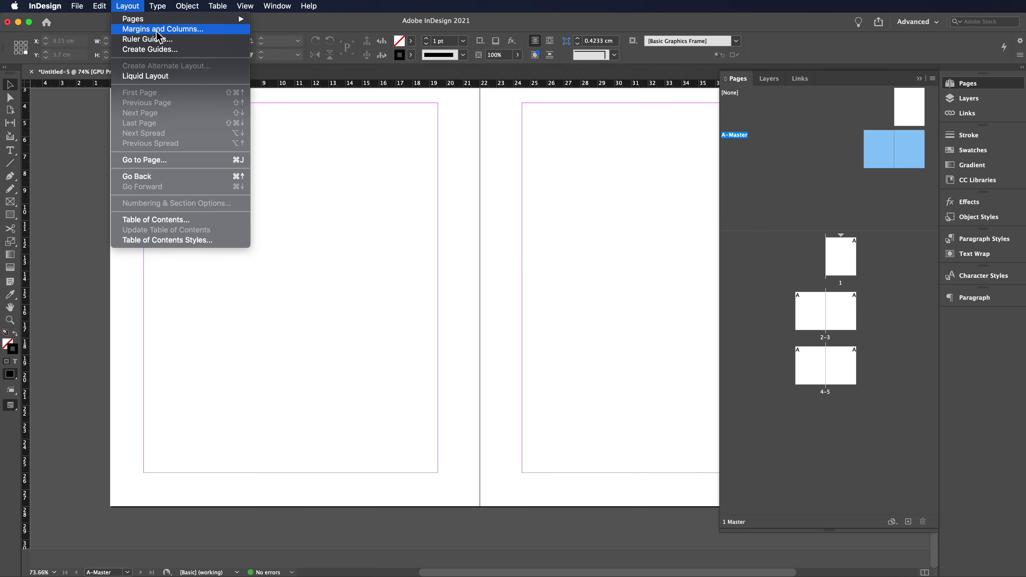
pyautogui.click(157, 31)
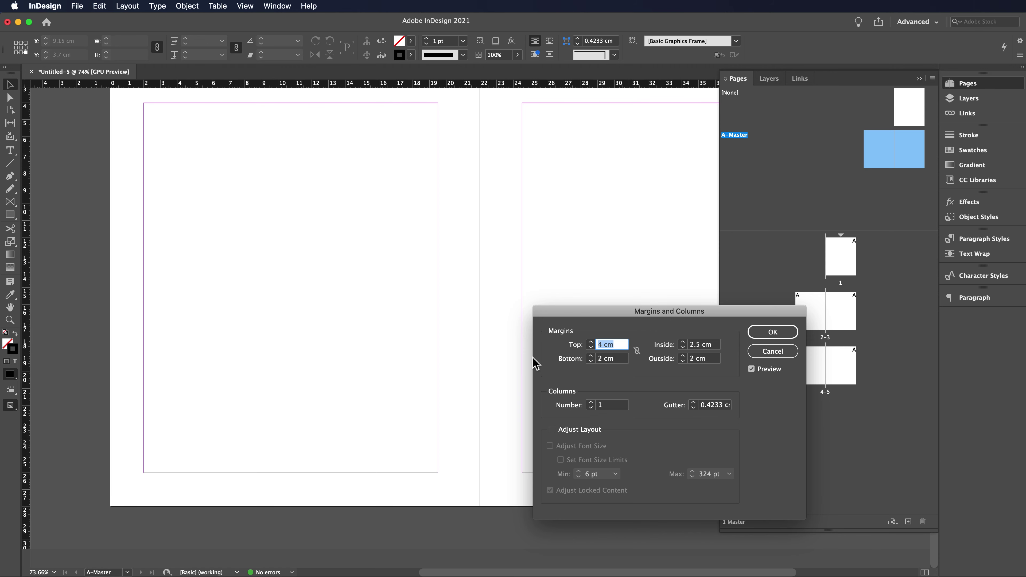
pyautogui.doubleClick(610, 406)
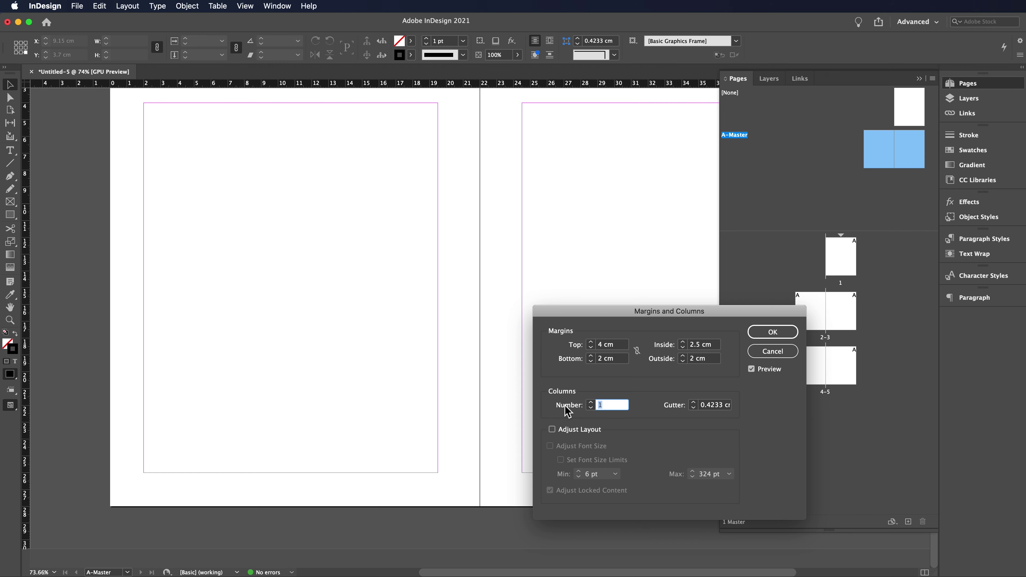
pyautogui.doubleClick(723, 405)
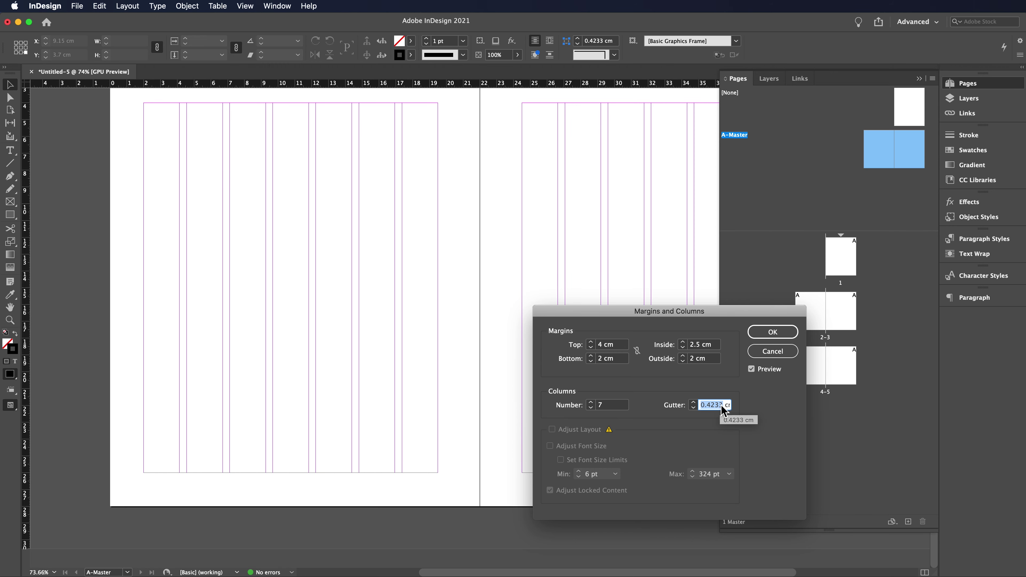
pyautogui.write('.6')
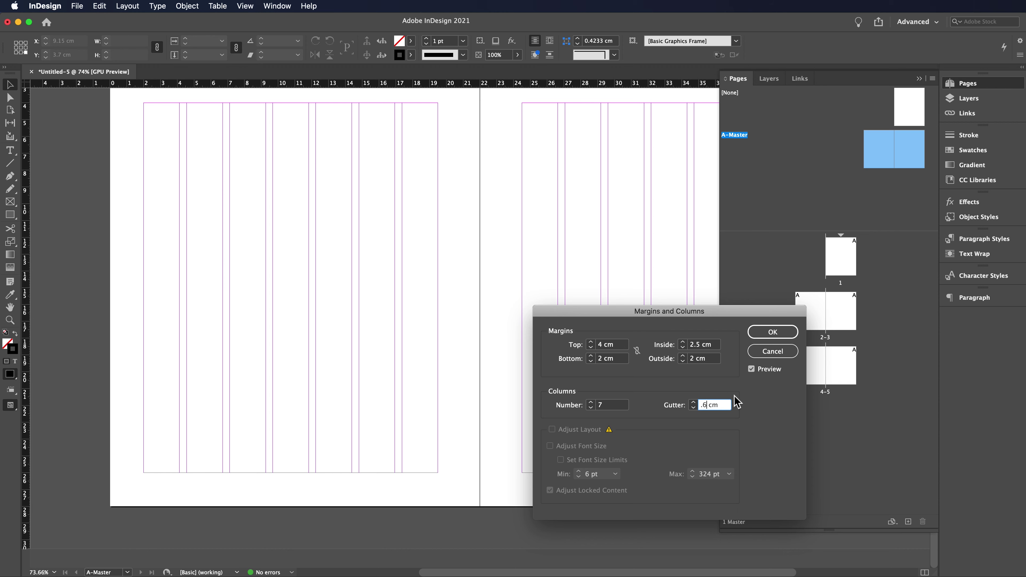
pyautogui.click(692, 359)
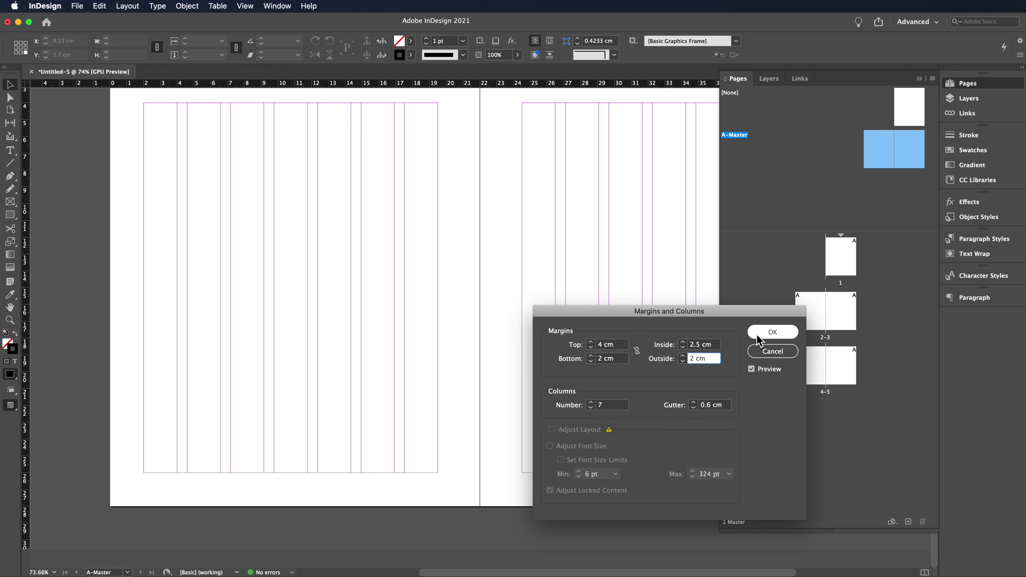
pyautogui.click(772, 331)
# - Review the column grid on the master spread and on the document spreads 2–3 and 4–5
pyautogui.scroll(5, 544, 345)
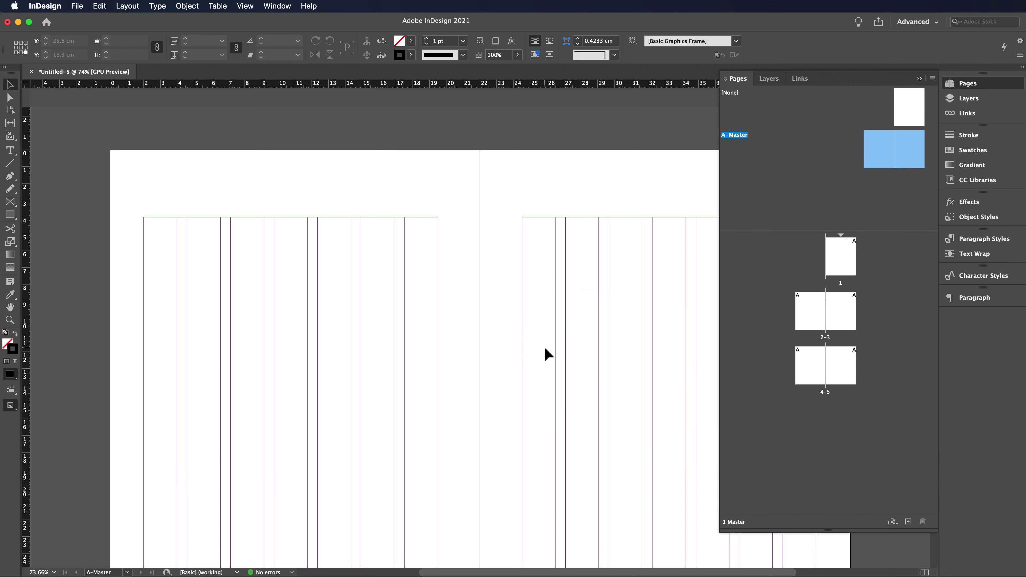
pyautogui.scroll(-1, 544, 346)
pyautogui.scroll(-2, 544, 348)
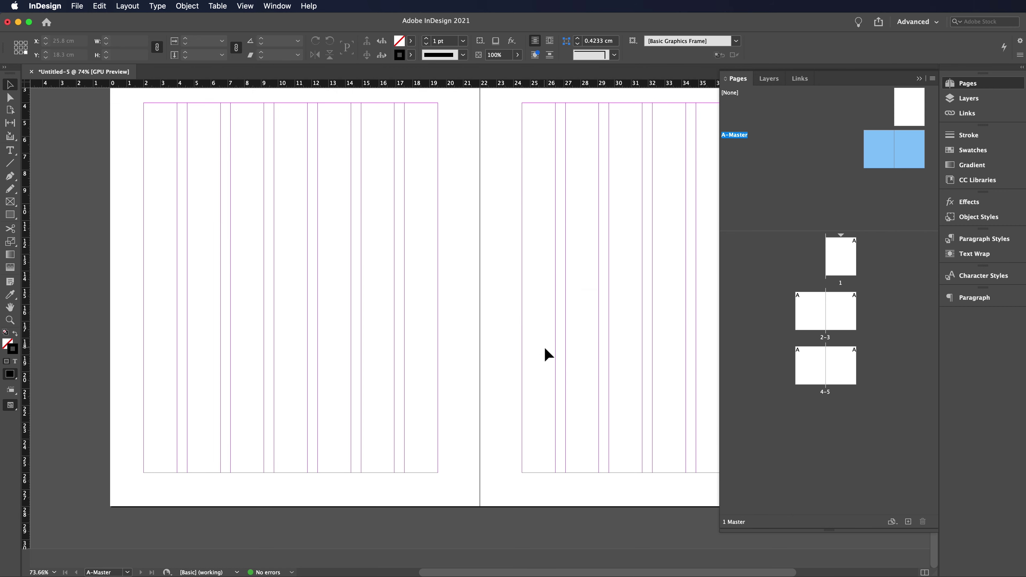
pyautogui.doubleClick(814, 317)
pyautogui.scroll(-10, 561, 378)
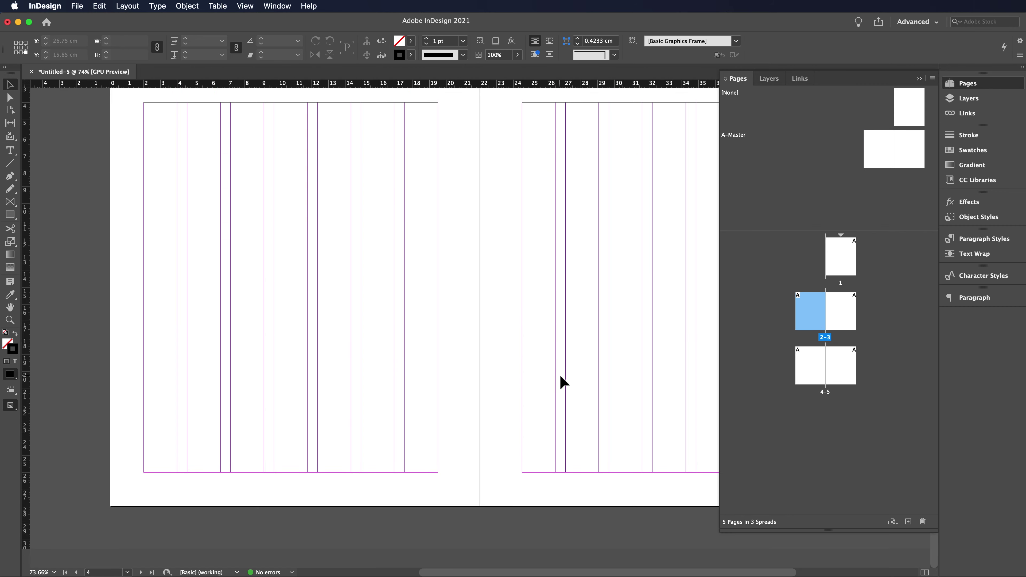
pyautogui.scroll(-5, 560, 376)
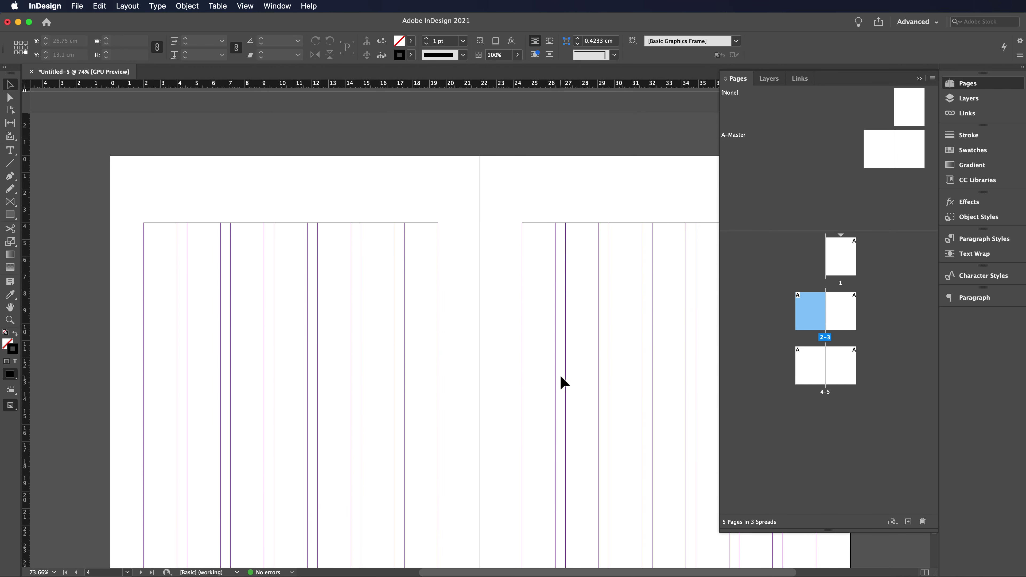
pyautogui.scroll(-3, 561, 378)
pyautogui.scroll(3, 561, 377)
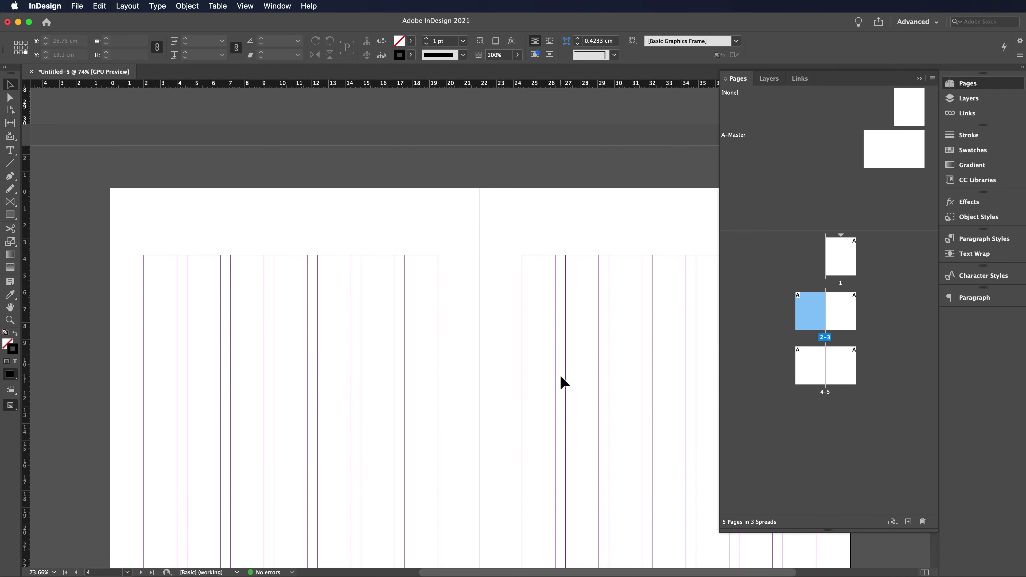
pyautogui.scroll(-3, 561, 377)
pyautogui.scroll(4, 577, 310)
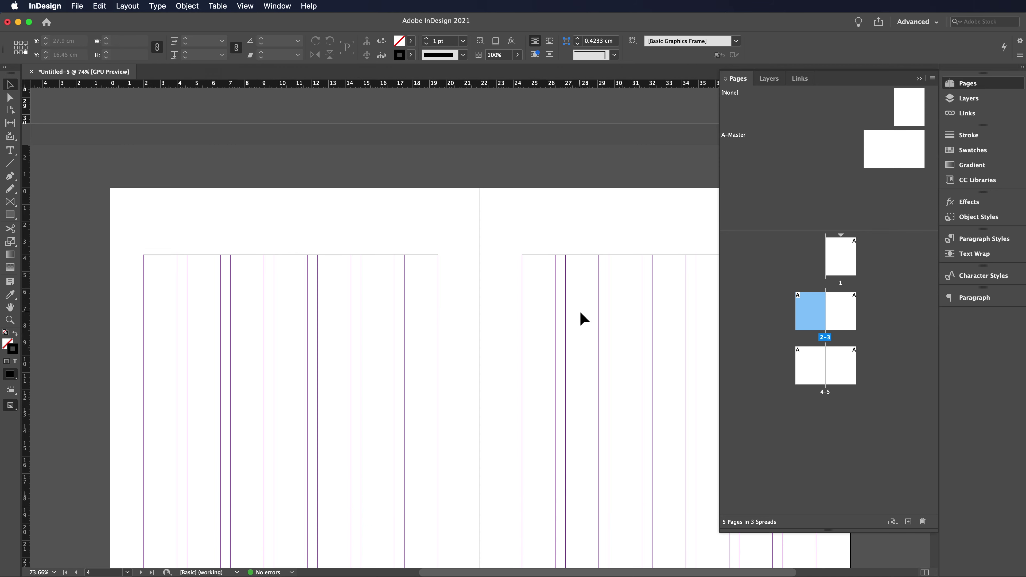
pyautogui.scroll(-4, 580, 311)
pyautogui.scroll(3, 573, 315)
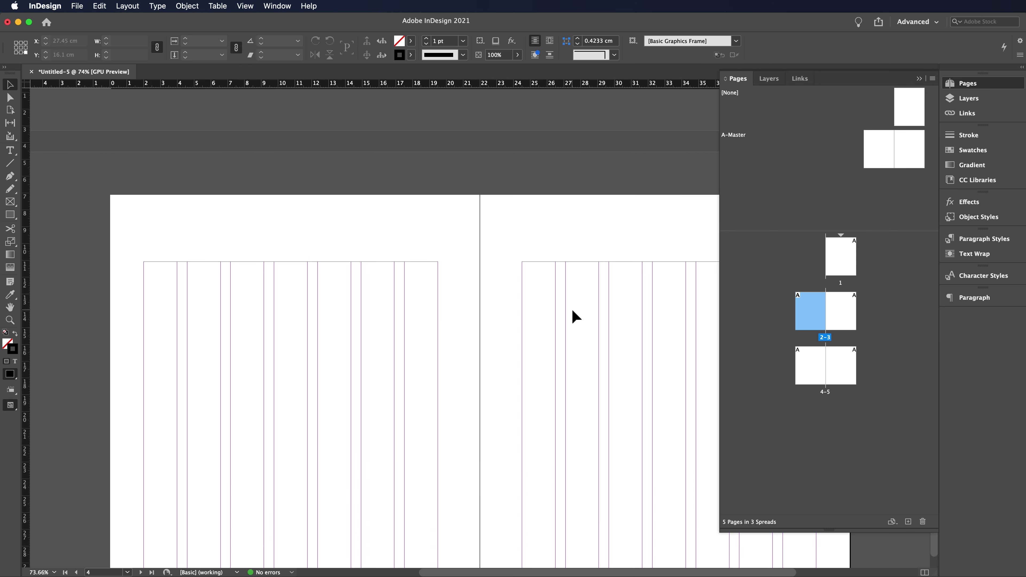
pyautogui.scroll(-3, 574, 316)
pyautogui.scroll(2, 575, 316)
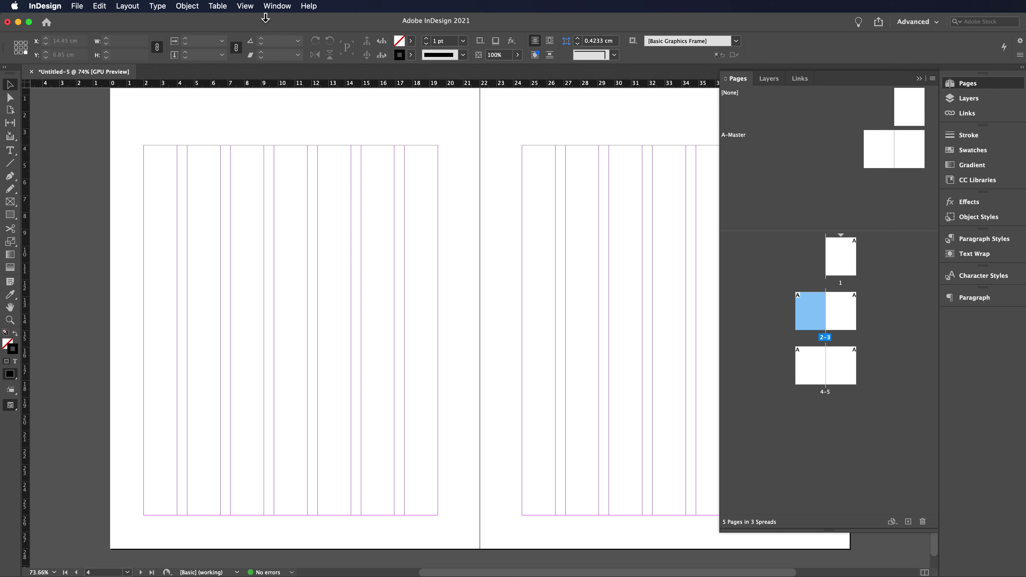
# - Show the baseline grid and zoom in to 125% on the upper part of page 4
pyautogui.click(245, 6)
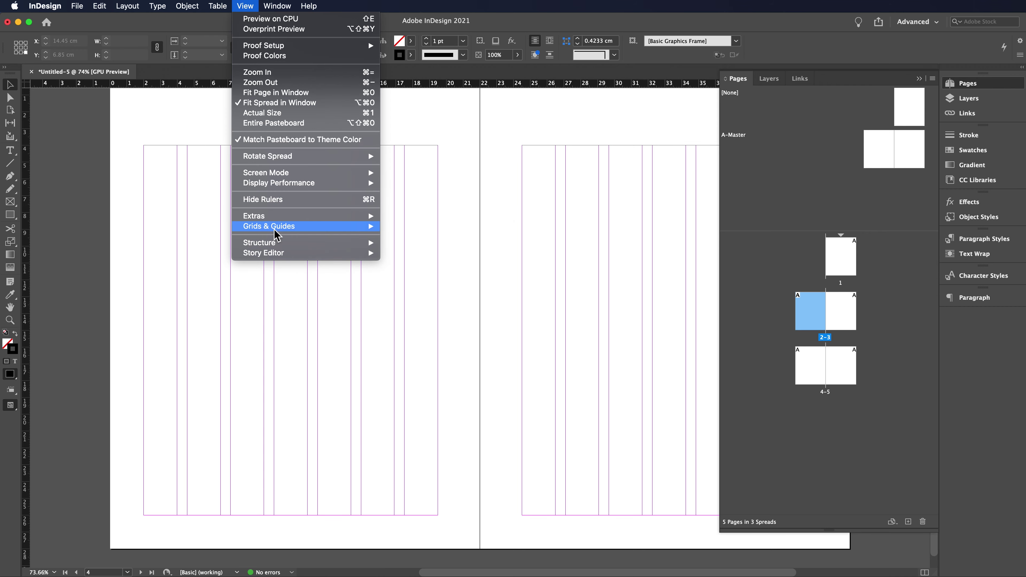
pyautogui.moveTo(332, 226)
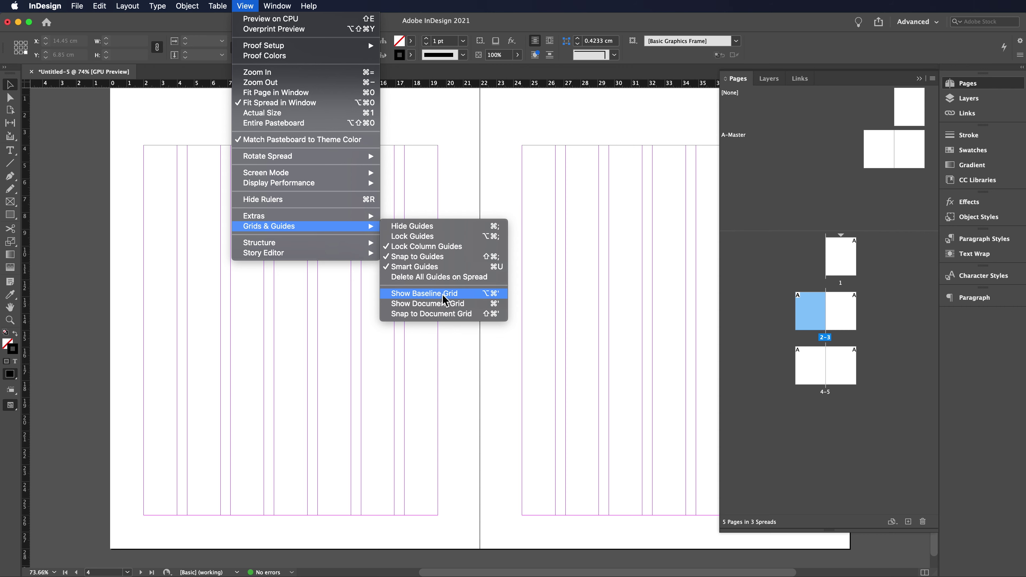
pyautogui.click(424, 294)
pyautogui.press('super+minus')
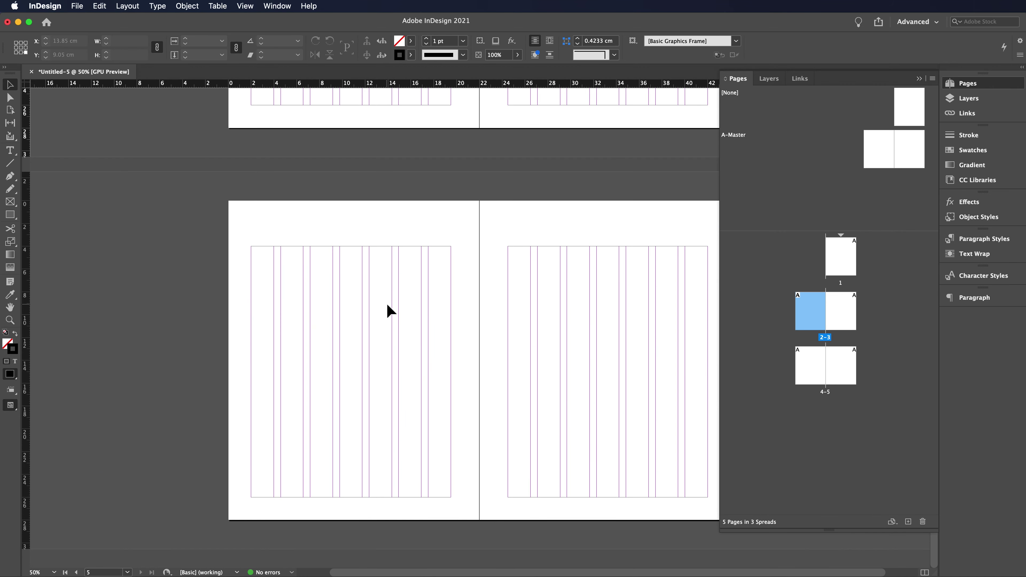
pyautogui.press('super+equal')
pyautogui.press('super+equal')
pyautogui.press('super+equal')
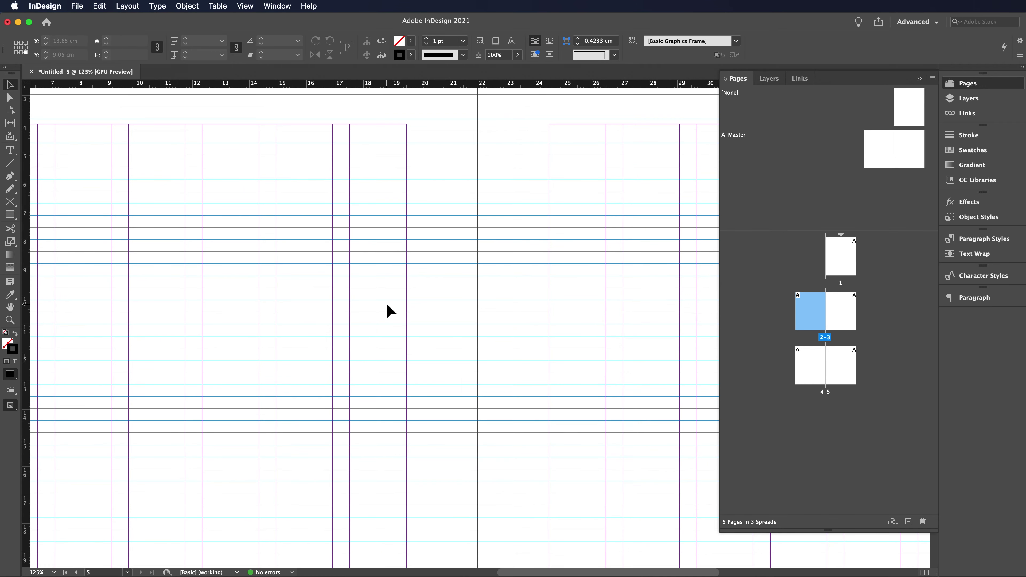
pyautogui.scroll(5, 351, 269)
pyautogui.hscroll(-10, 351, 269)
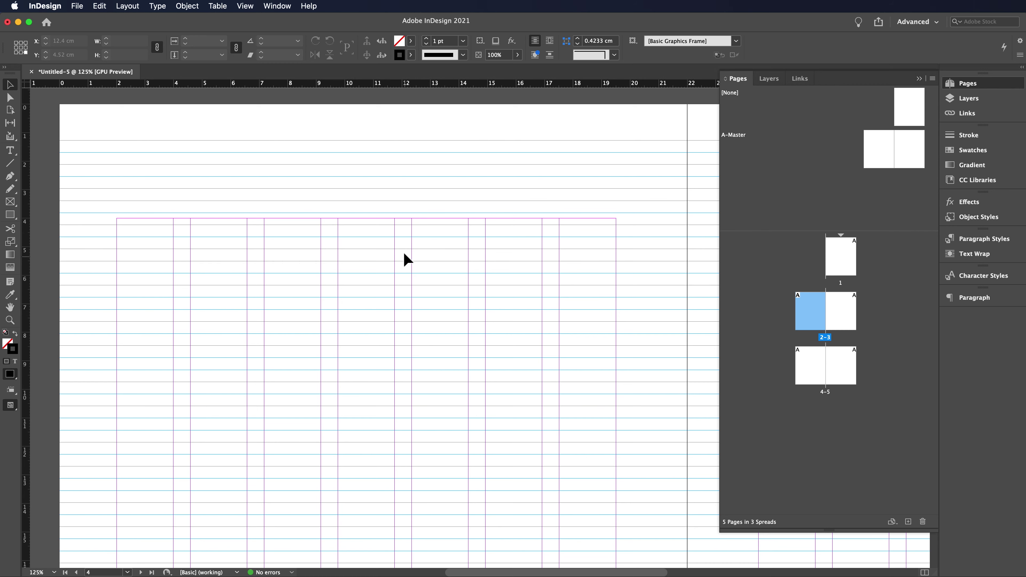
# - In the grid preferences, start the baseline grid at 0 cm relative to the top margin and apply
pyautogui.click(54, 8)
pyautogui.moveTo(59, 37)
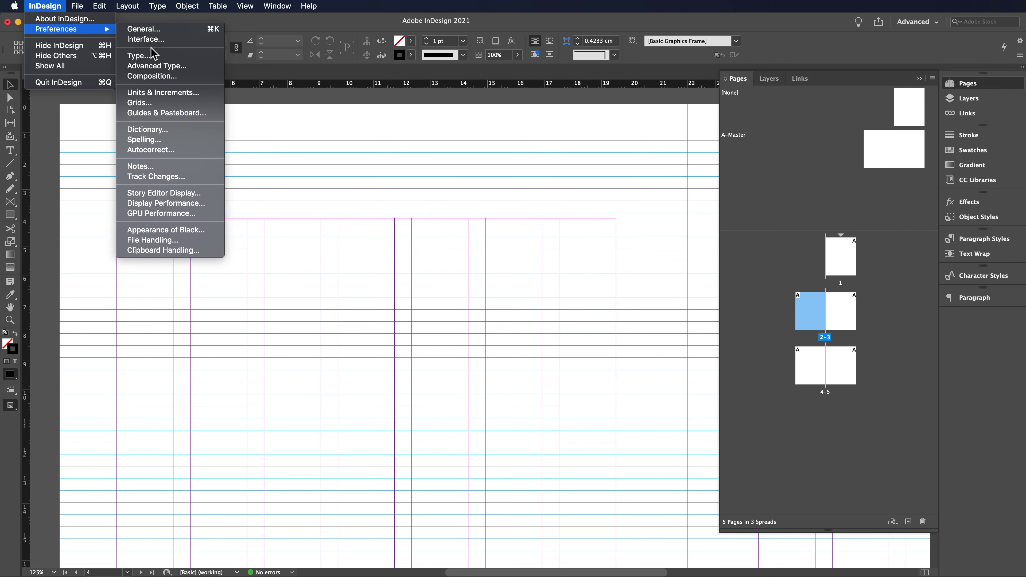
pyautogui.click(140, 103)
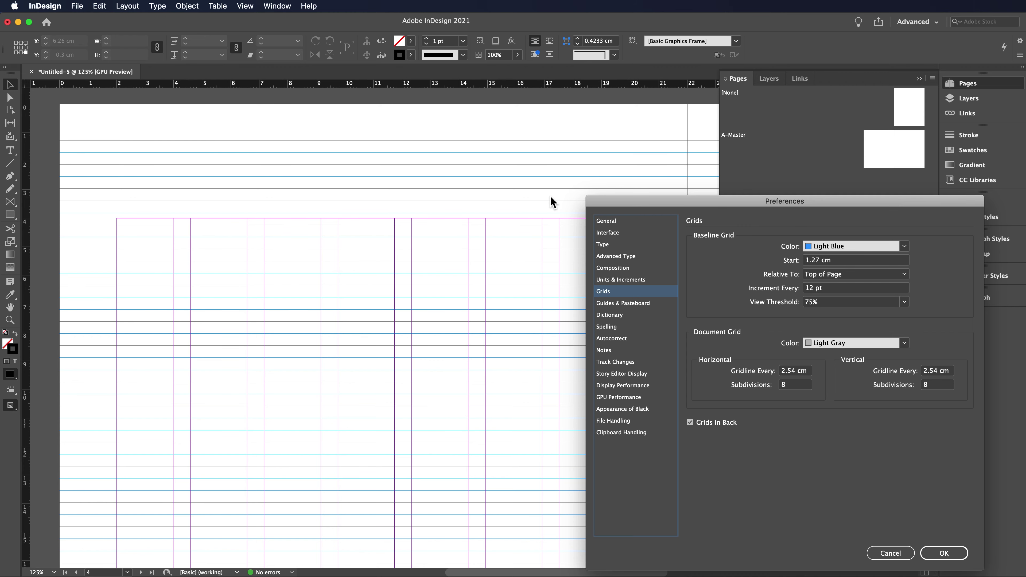
pyautogui.click(867, 251)
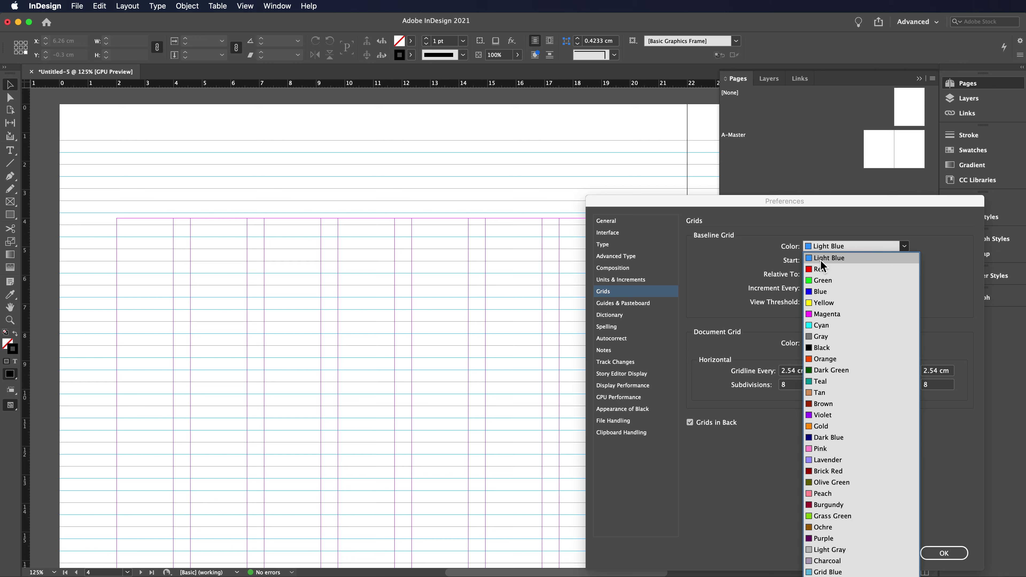
pyautogui.click(851, 246)
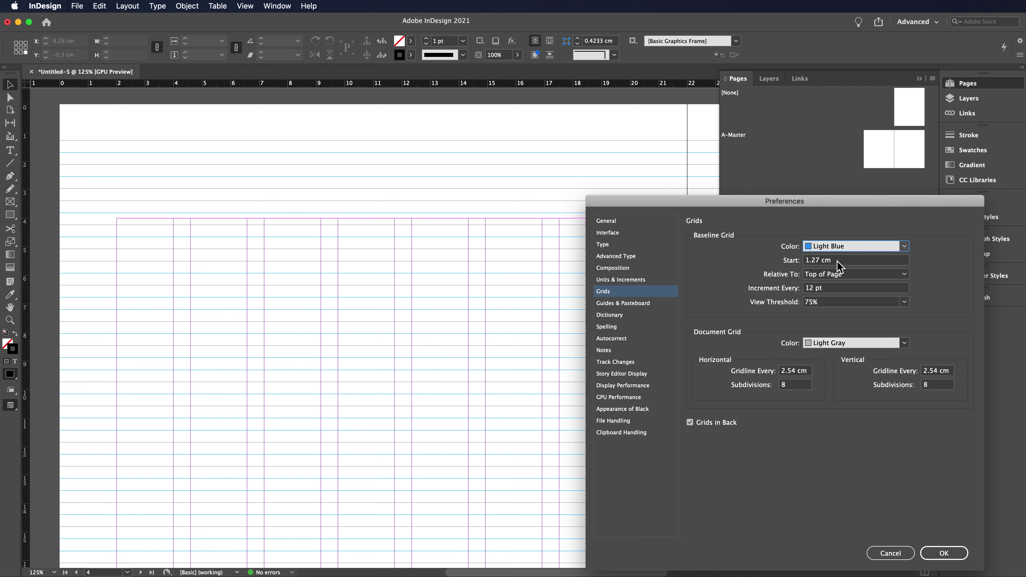
pyautogui.moveTo(836, 262); pyautogui.dragTo(786, 262)
pyautogui.write('0')
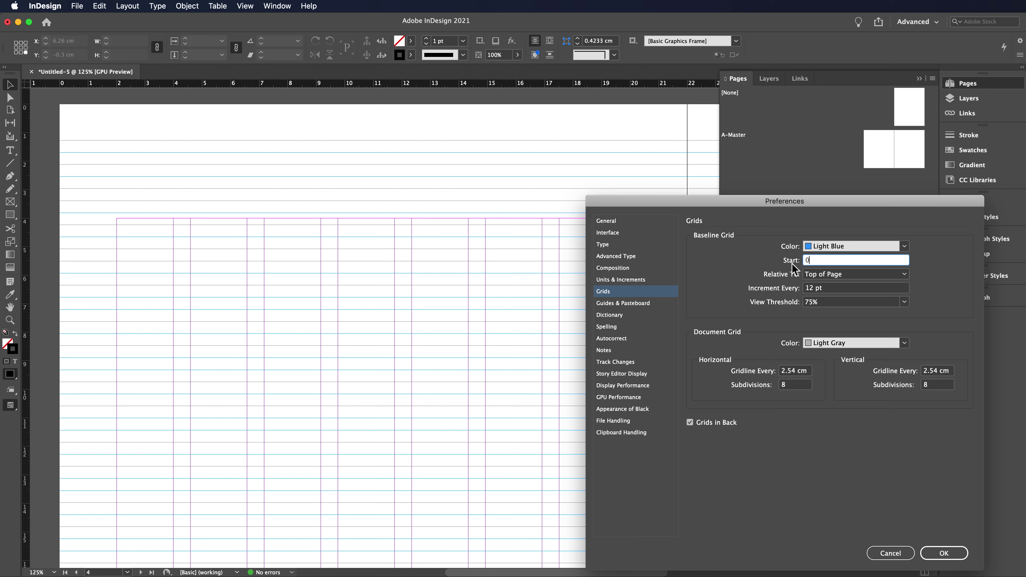
pyautogui.click(833, 275)
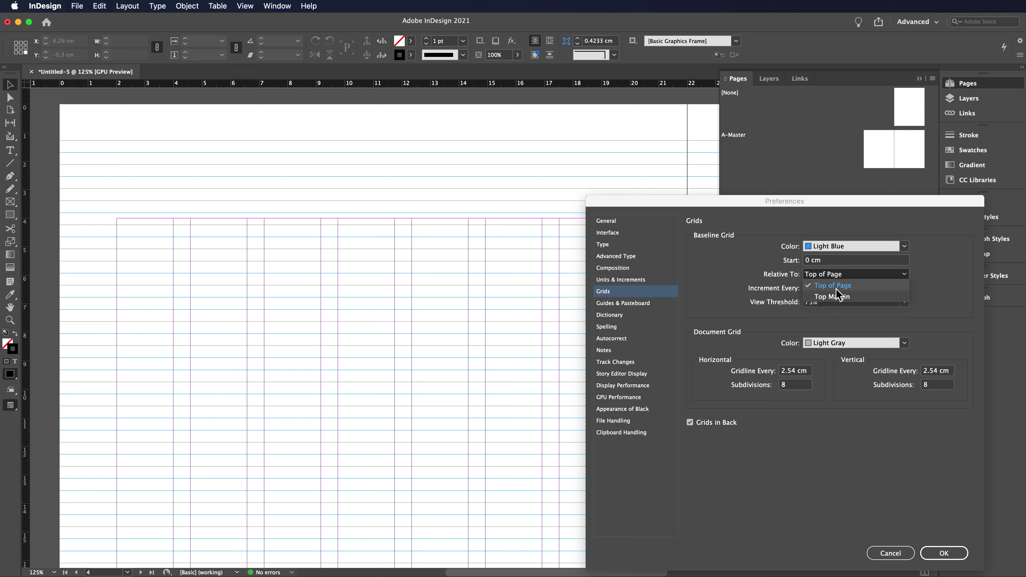
pyautogui.click(837, 298)
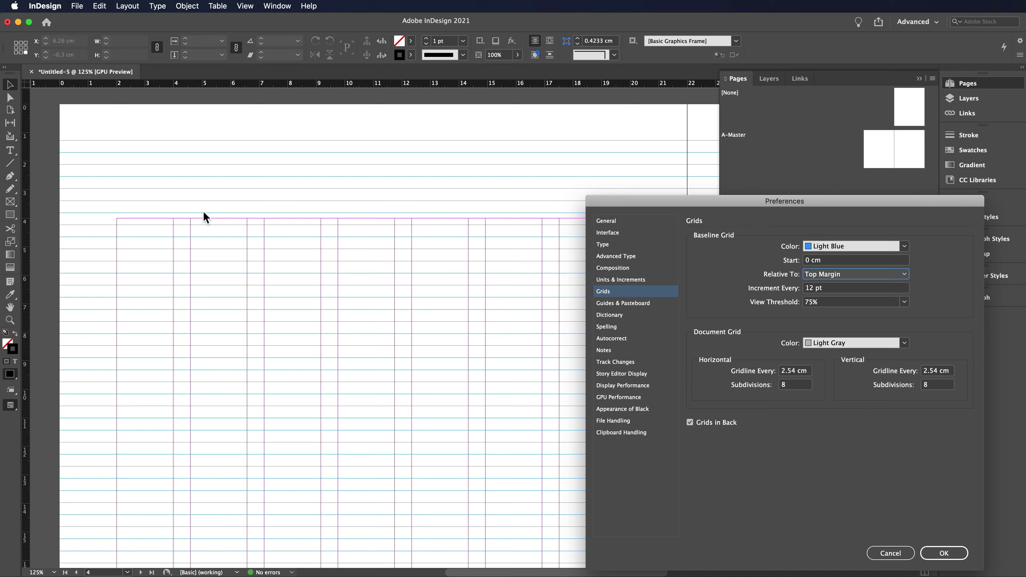
pyautogui.click(944, 553)
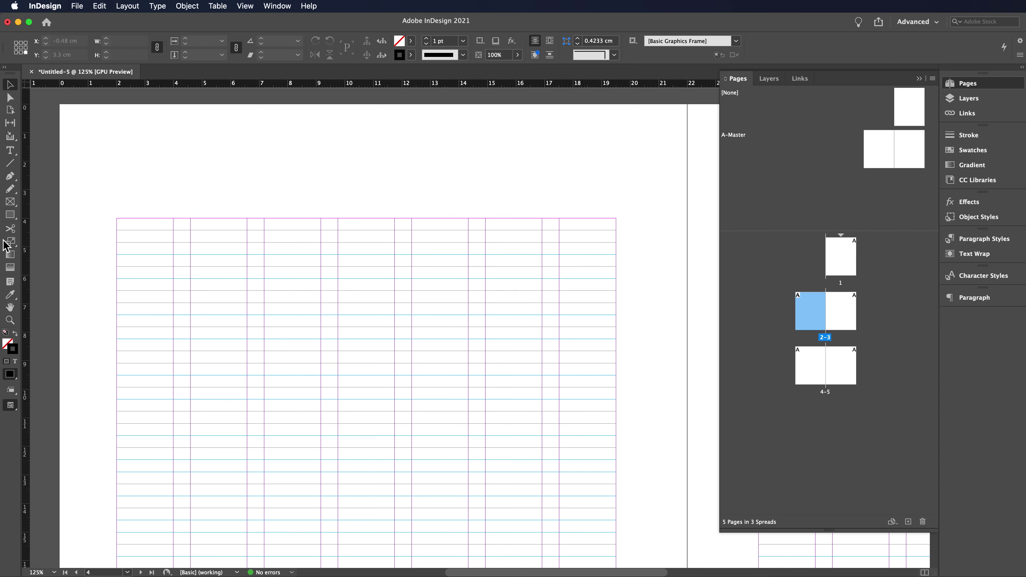
# - Draw a text frame about 7.2 by 9.7 cm across page 4's first three columns and fill it with placeholder text
pyautogui.scroll(-10, 384, 239)
pyautogui.scroll(7, 384, 239)
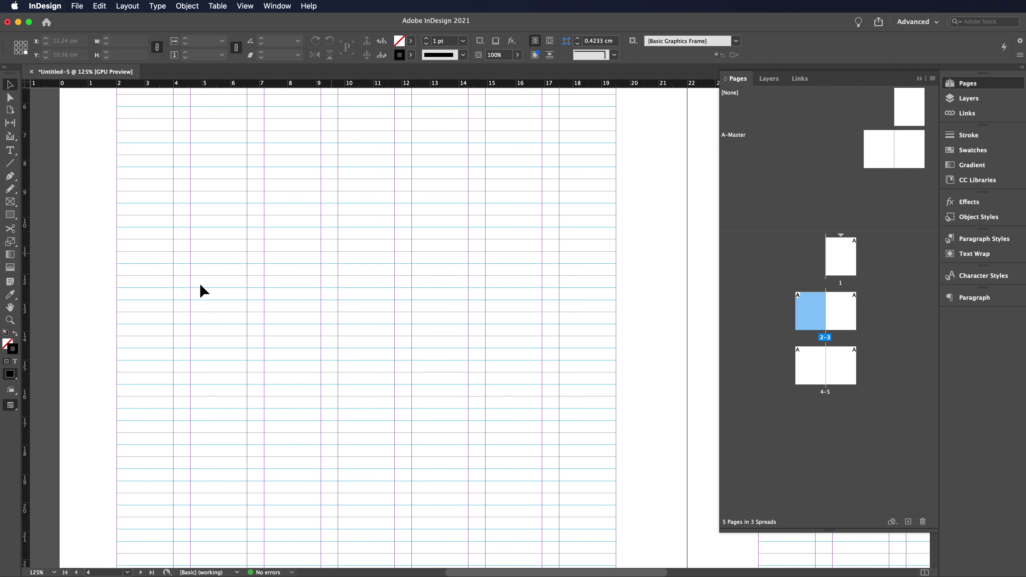
pyautogui.scroll(1, 99, 255)
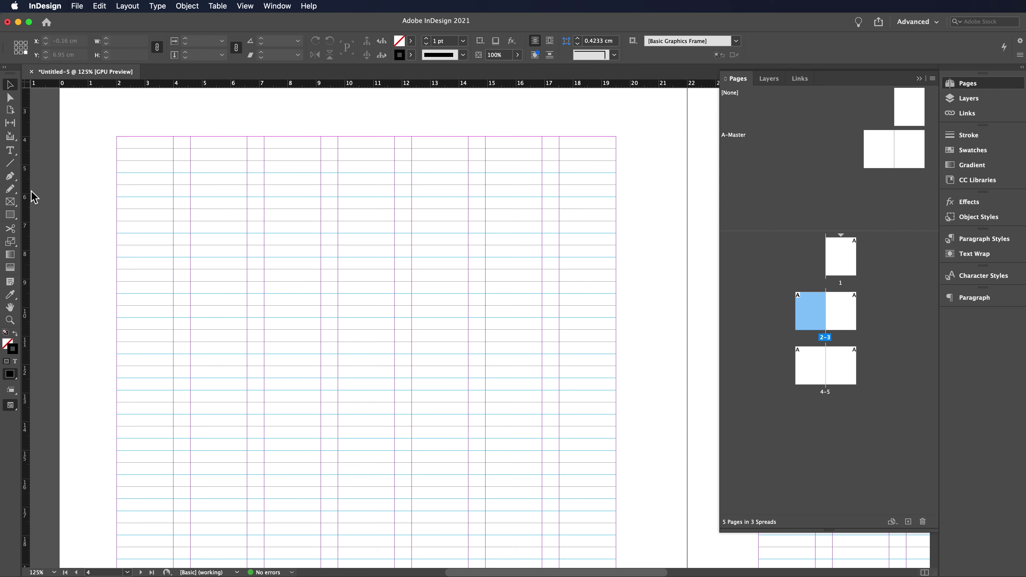
pyautogui.click(12, 153)
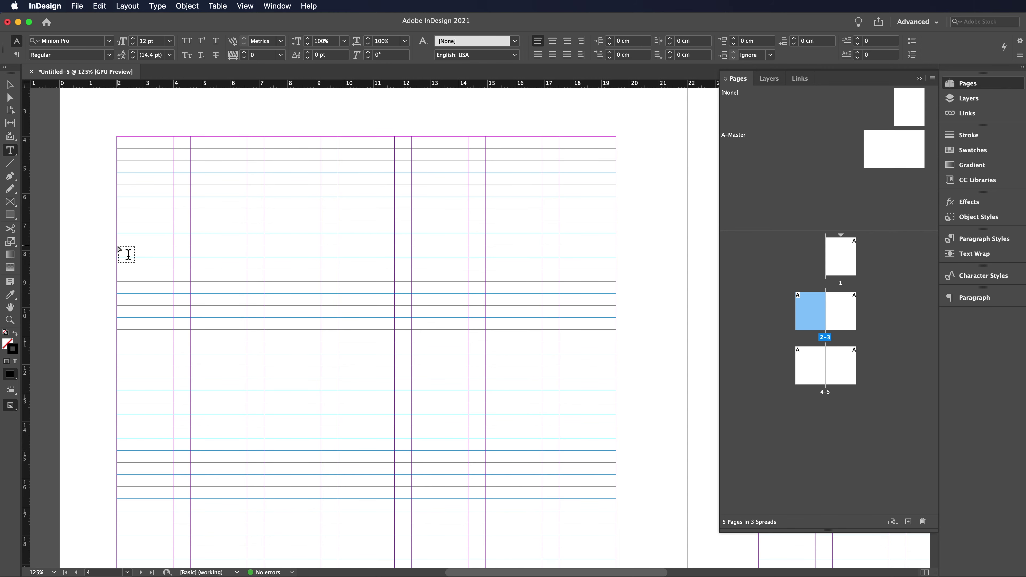
pyautogui.moveTo(119, 249); pyautogui.dragTo(317, 497)
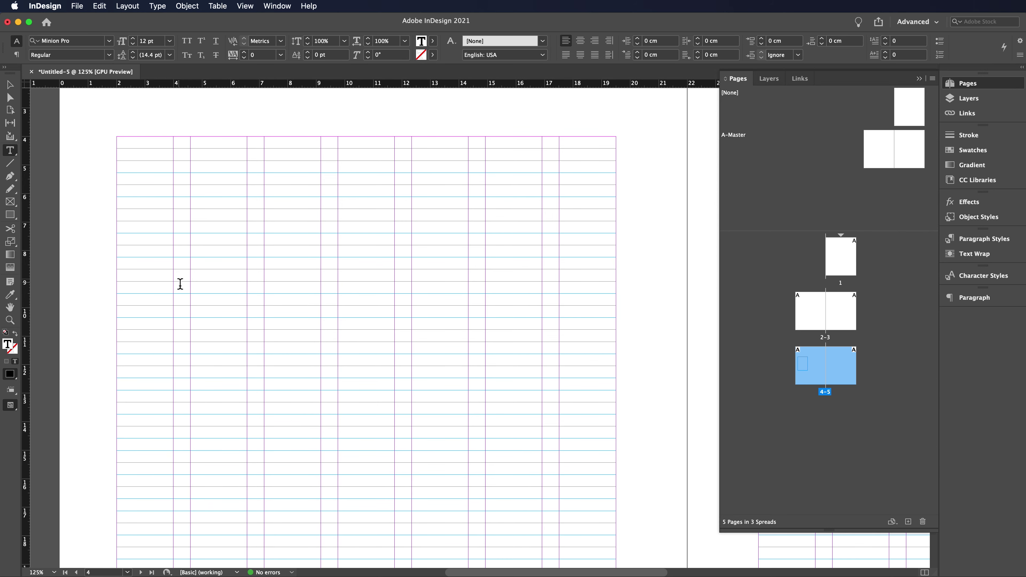
pyautogui.rightClick(180, 284)
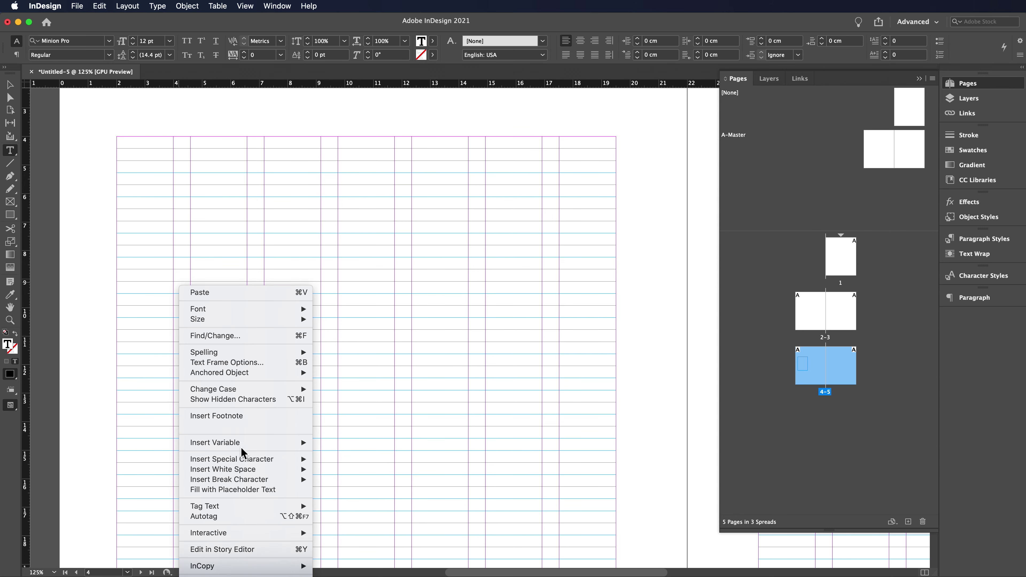
pyautogui.click(241, 488)
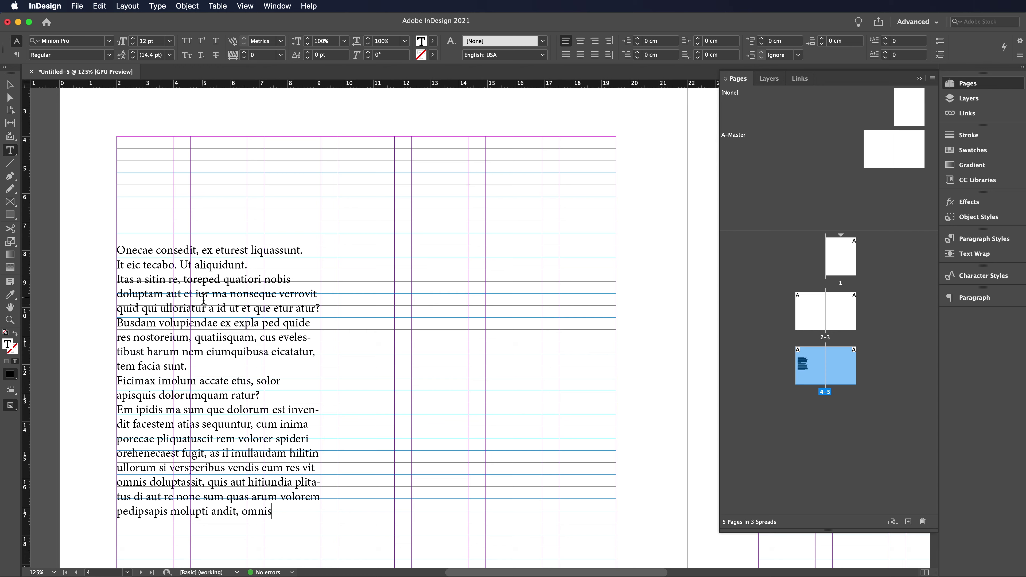
# - Set the font of all the placeholder text in the frame to Averta Regular
pyautogui.click(10, 85)
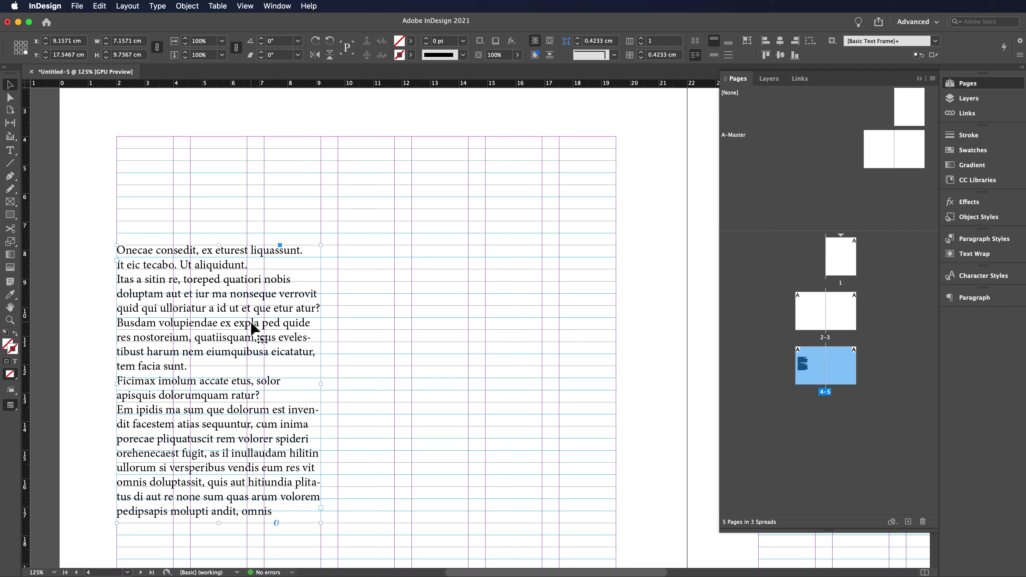
pyautogui.doubleClick(220, 270)
pyautogui.press('super+a')
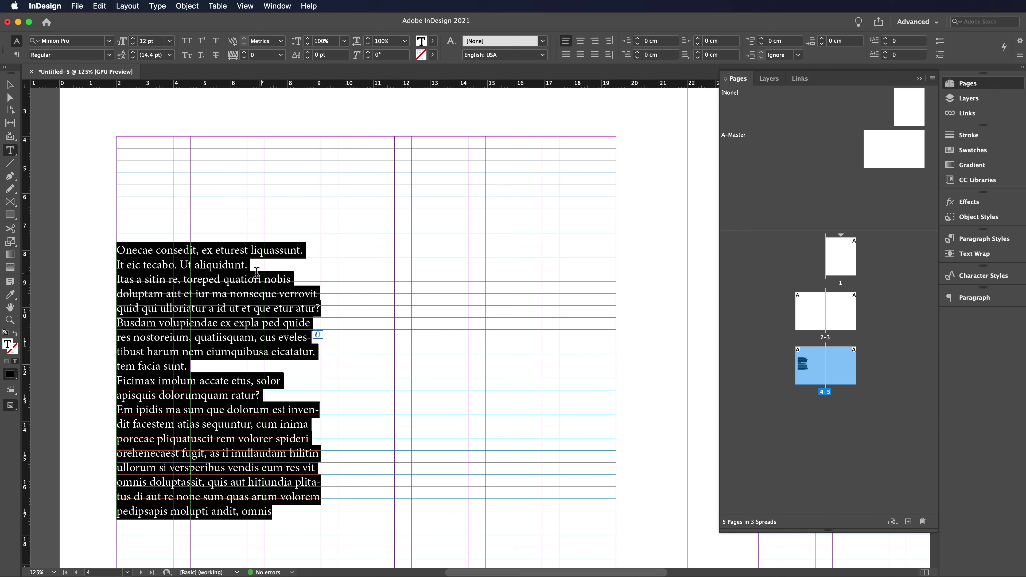
pyautogui.click(239, 264)
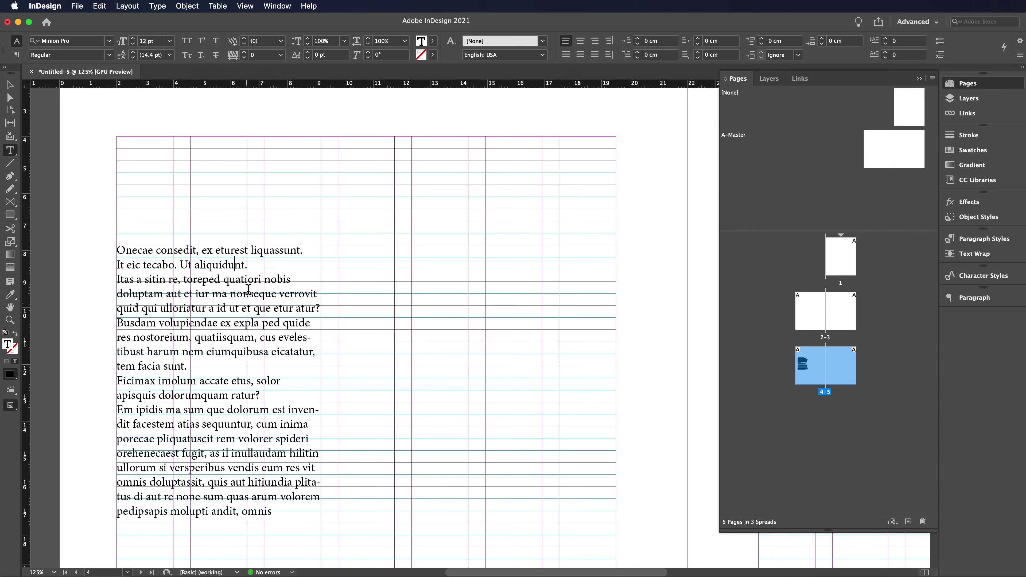
pyautogui.doubleClick(267, 337)
pyautogui.doubleClick(267, 337)
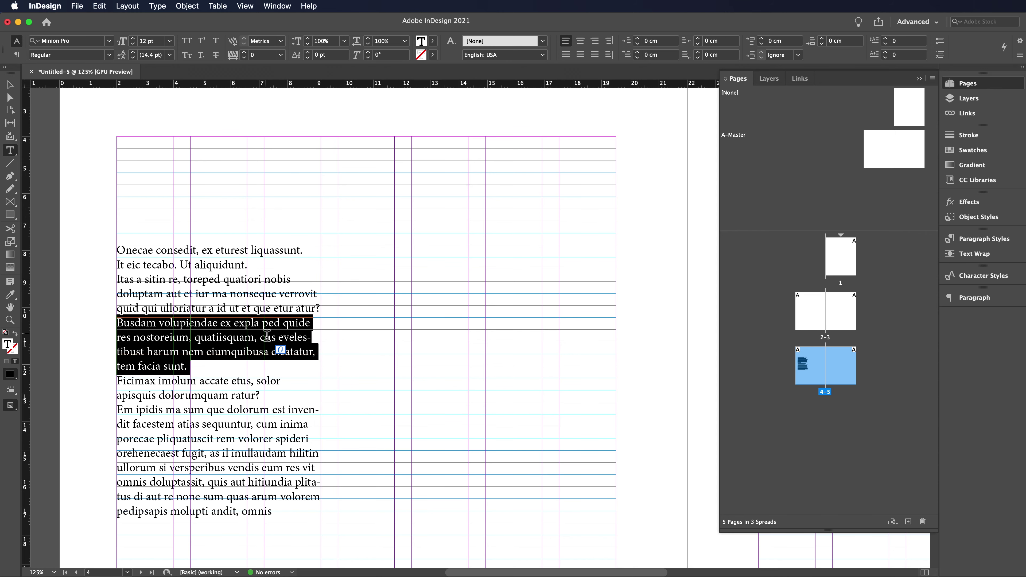
pyautogui.click(267, 337)
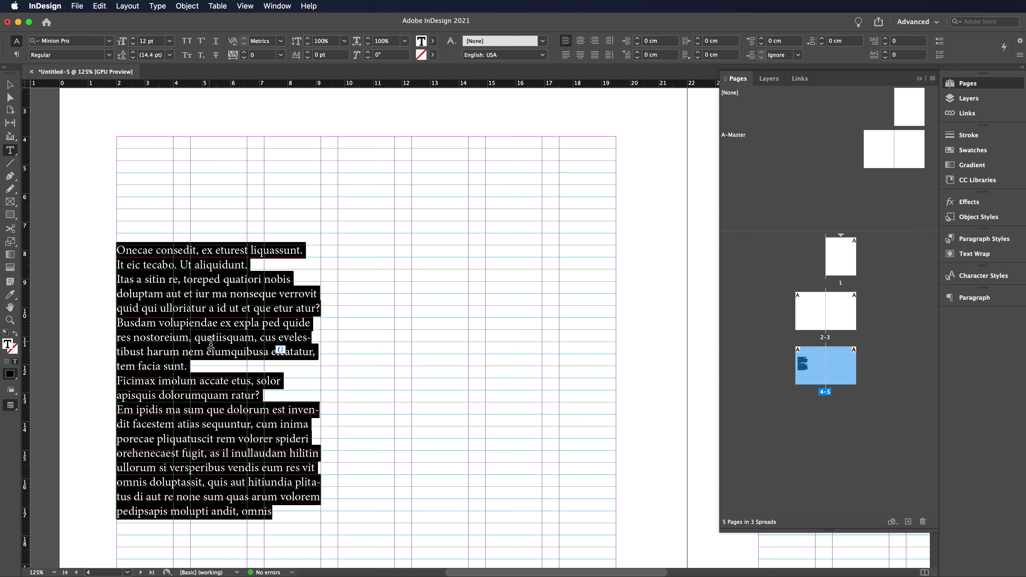
pyautogui.click(88, 42)
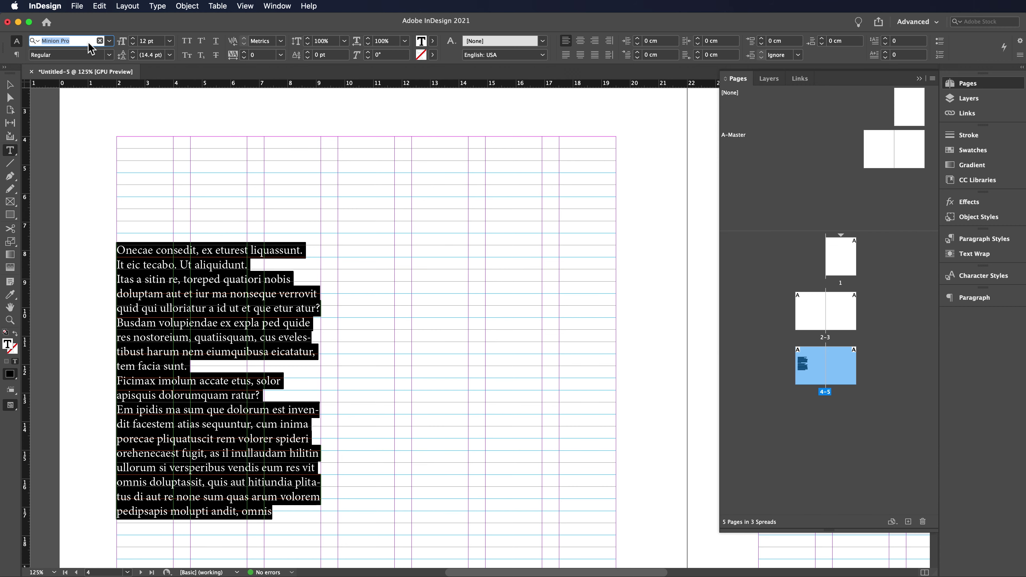
pyautogui.write('averta')
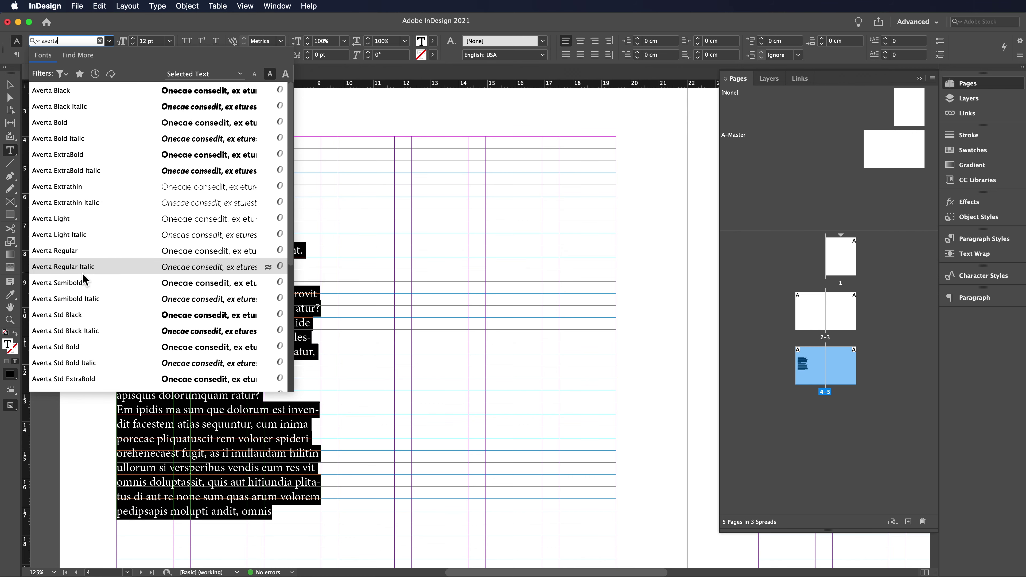
pyautogui.click(90, 250)
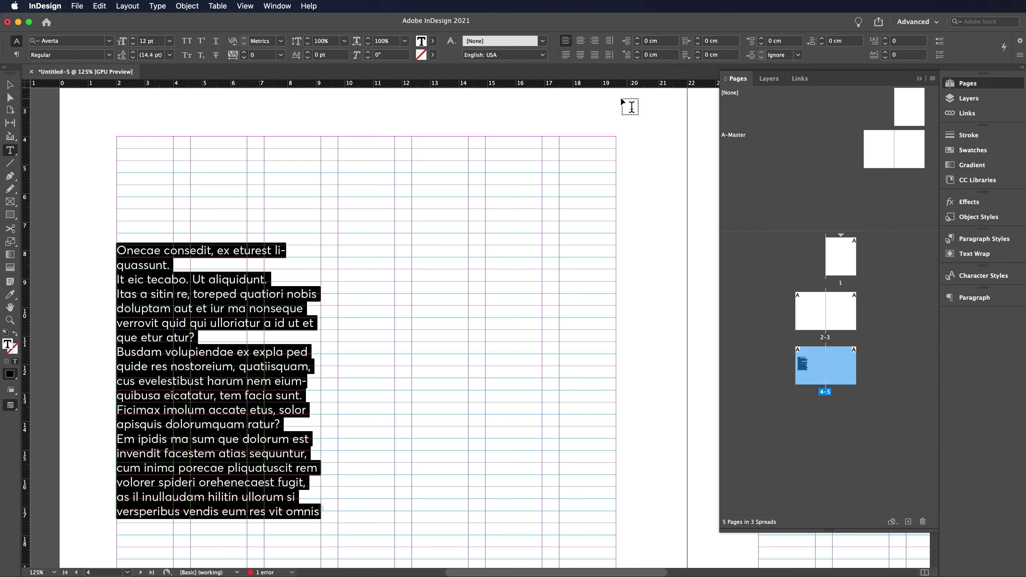
# - Turn off hyphenation for the selected placeholder text in the paragraph settings
pyautogui.click(277, 6)
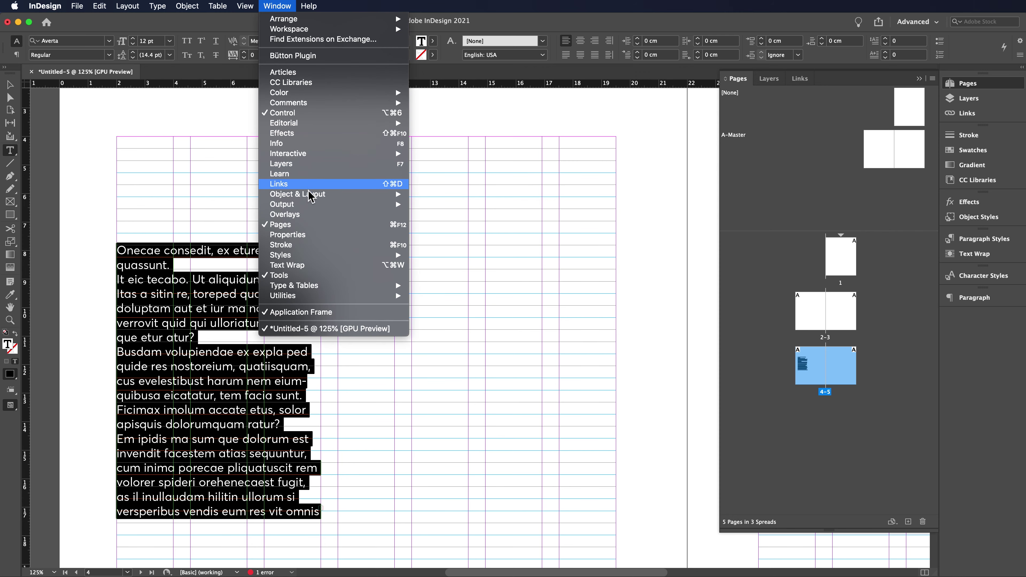
pyautogui.moveTo(307, 288)
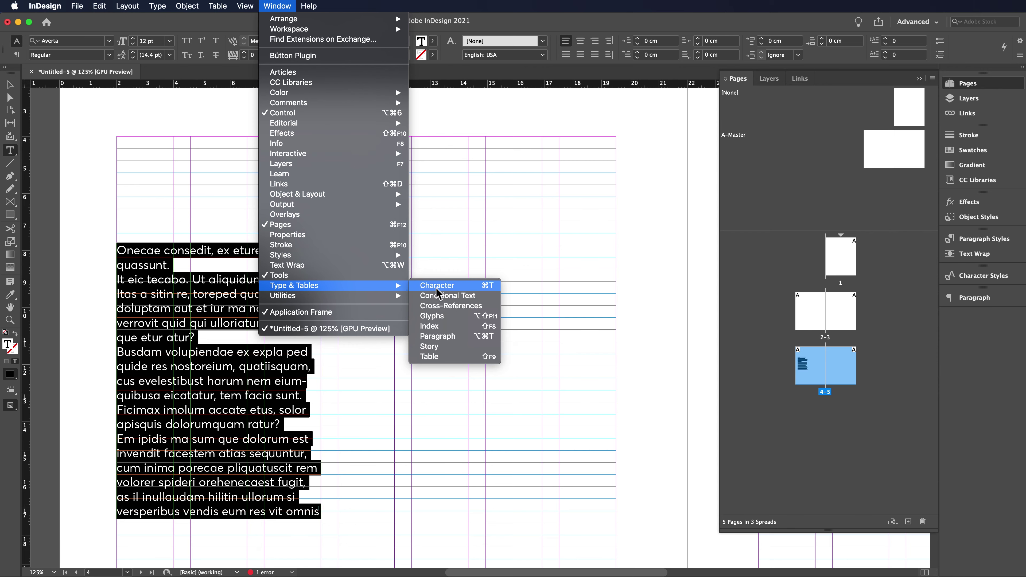
pyautogui.click(438, 340)
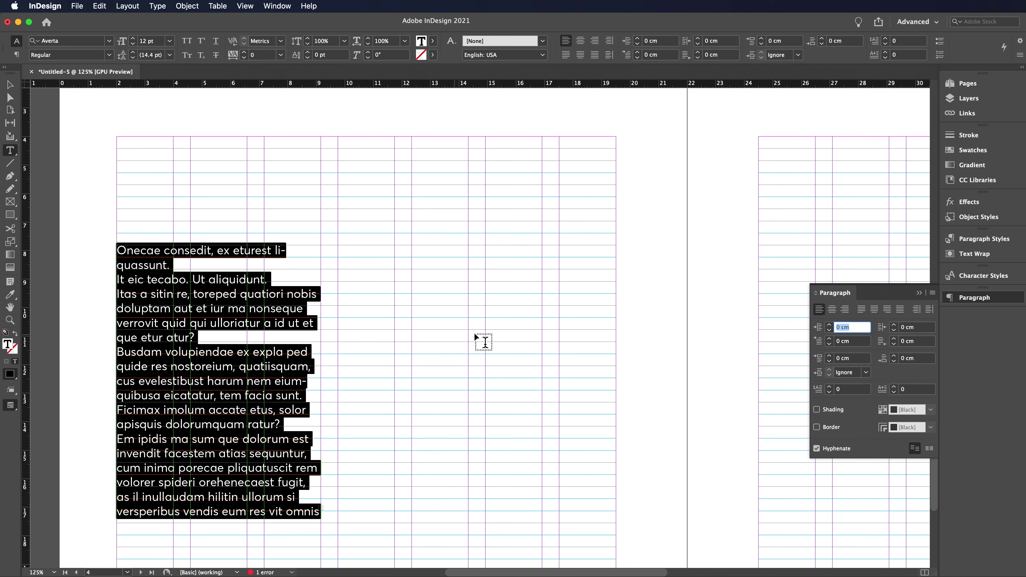
pyautogui.click(816, 449)
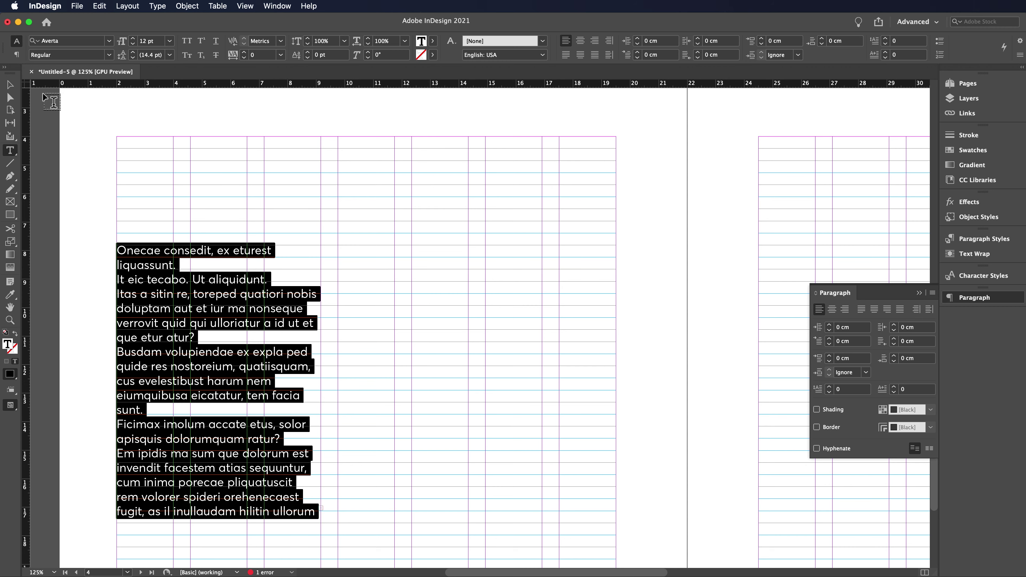
# - Set all the placeholder text in the frame to 9 pt size with 12 pt leading
pyautogui.click(188, 269)
pyautogui.tripleClick(189, 268)
pyautogui.doubleClick(188, 269)
pyautogui.click(170, 42)
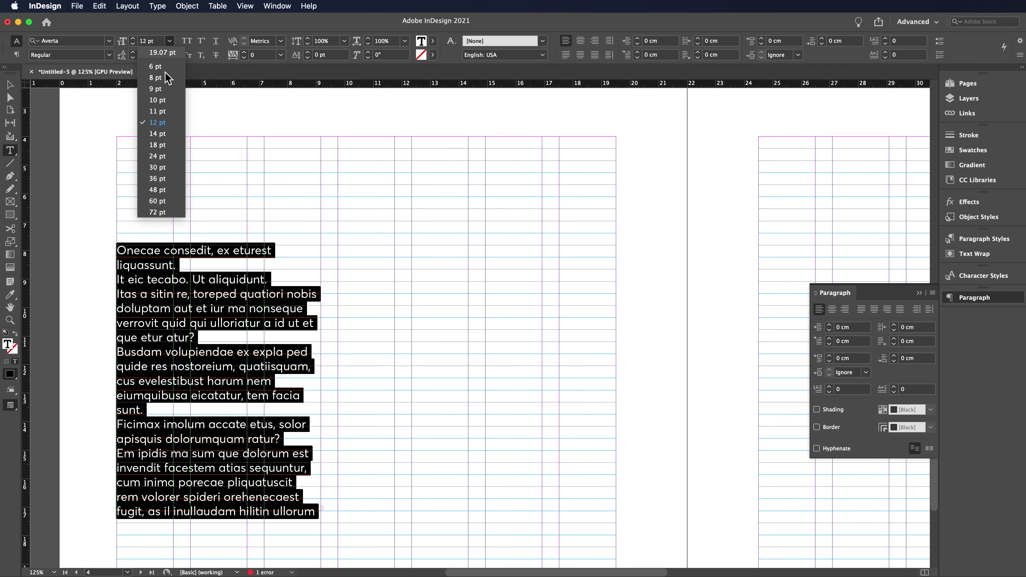
pyautogui.click(158, 88)
pyautogui.click(170, 55)
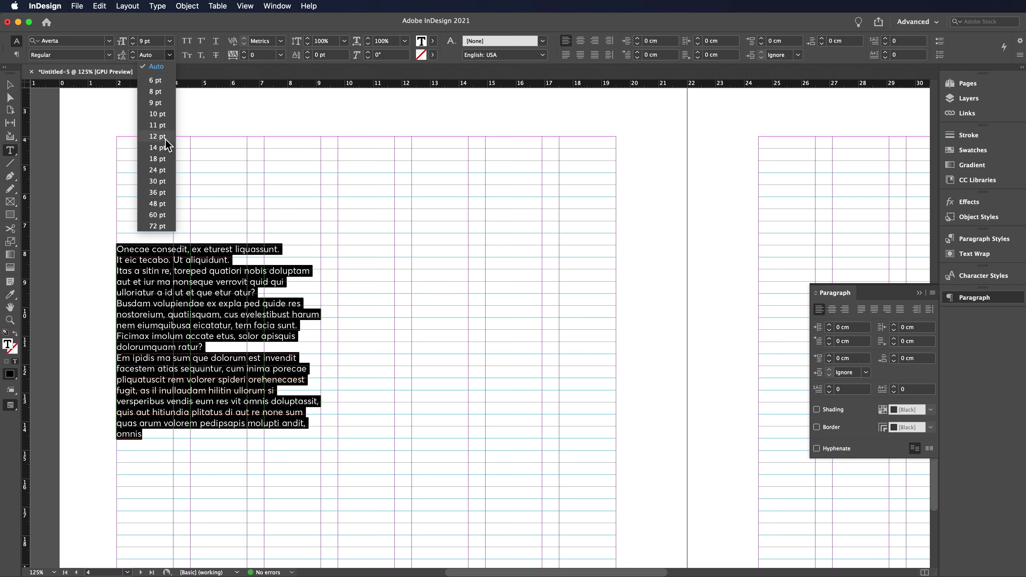
pyautogui.click(157, 137)
# - Move the text frame up about 0.6 cm and examine how its lines sit against the baseline grid
pyautogui.click(10, 84)
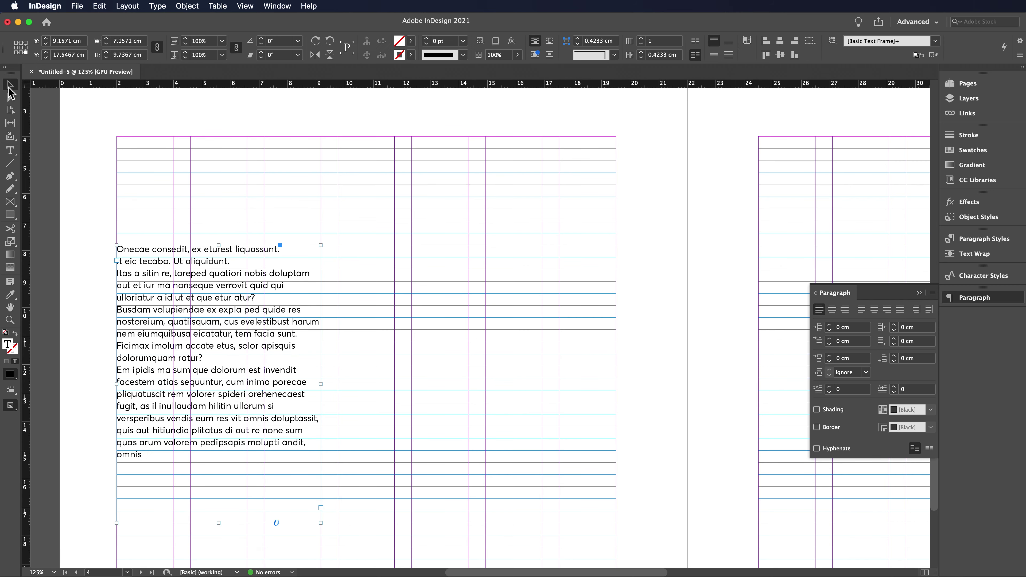
pyautogui.moveTo(238, 299)
pyautogui.mouseDown()
pyautogui.moveTo(241, 320)
pyautogui.moveTo(245, 280)
pyautogui.moveTo(236, 288)
pyautogui.mouseUp()
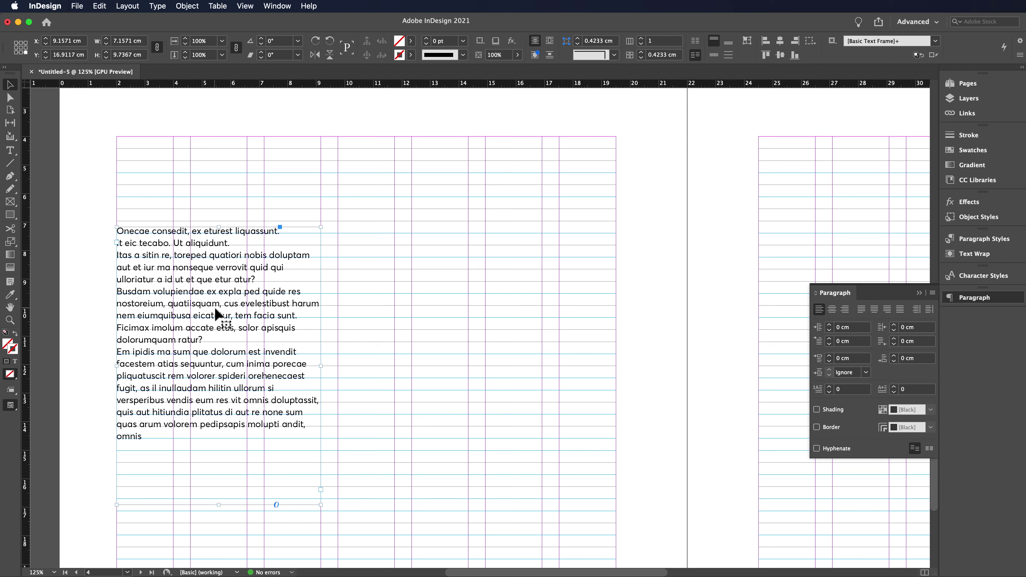
pyautogui.press('super+equal')
pyautogui.press('super+equal')
pyautogui.press('super+equal')
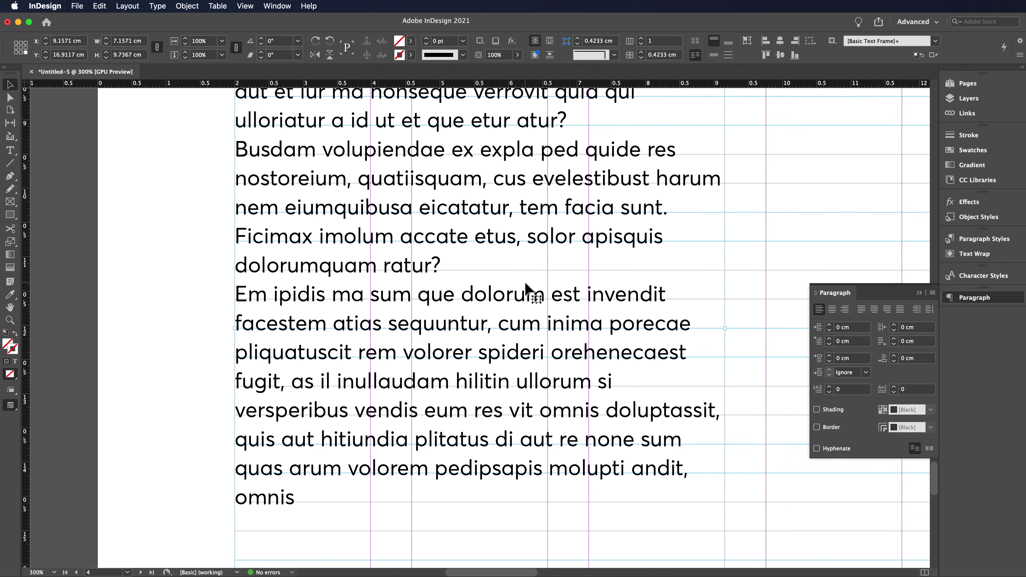
pyautogui.press('super+minus')
pyautogui.press('super+minus')
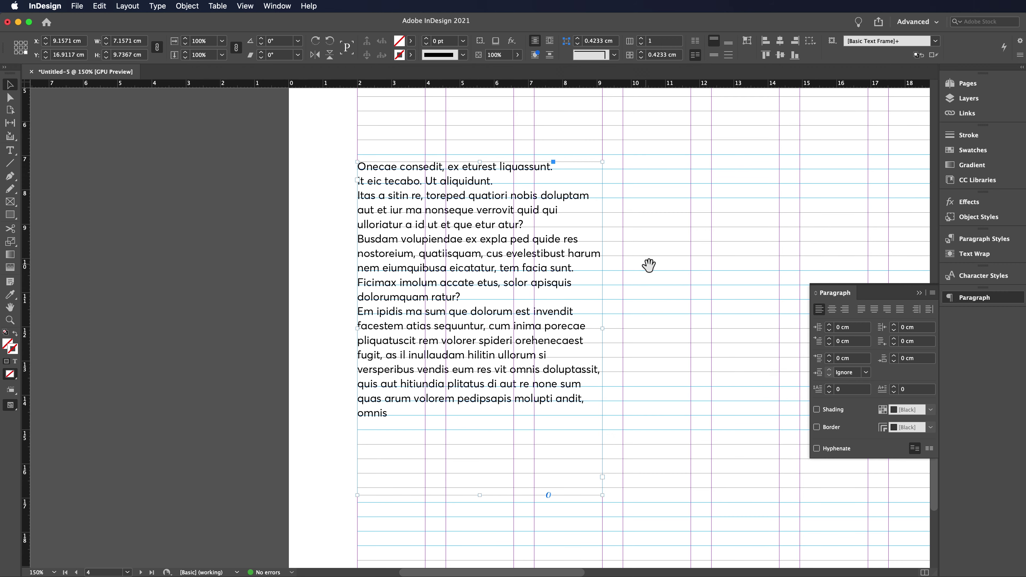
# - Create a paragraph style named Bodytext from the formatting of all the placeholder text in the frame
pyautogui.moveTo(650, 266); pyautogui.dragTo(541, 277)
pyautogui.doubleClick(464, 283)
pyautogui.tripleClick(464, 283)
pyautogui.press('super+a')
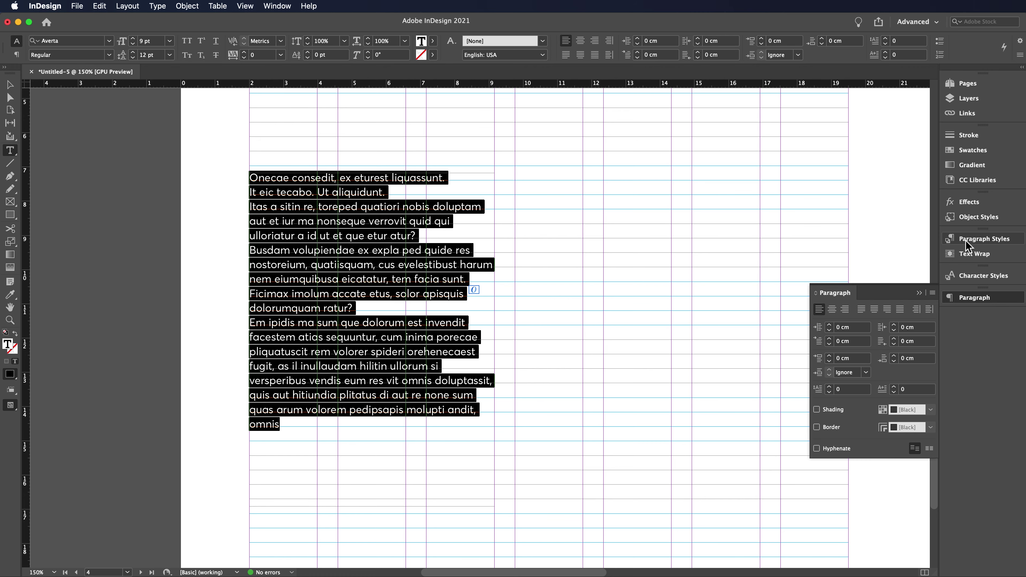
pyautogui.click(278, 6)
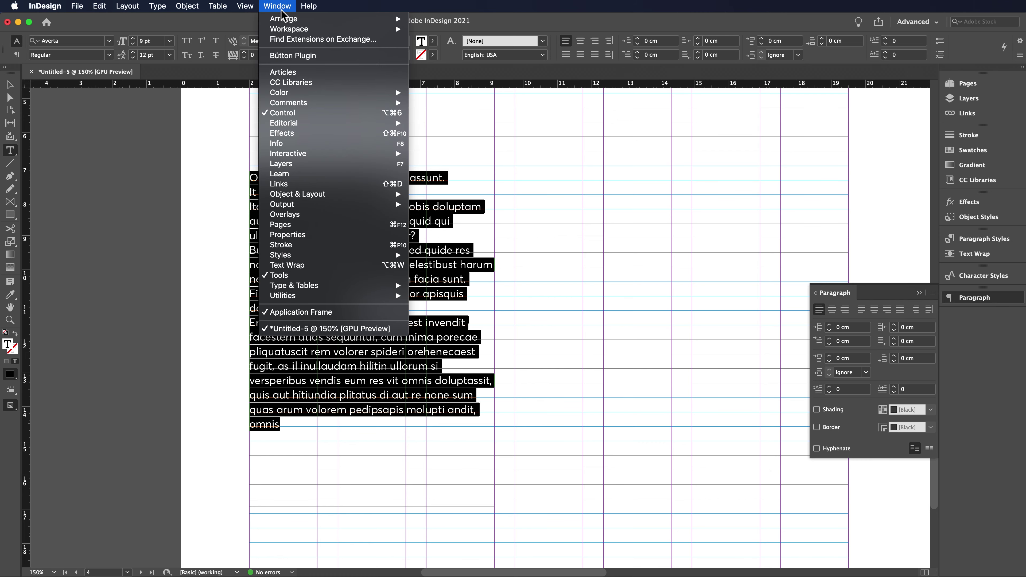
pyautogui.moveTo(284, 255)
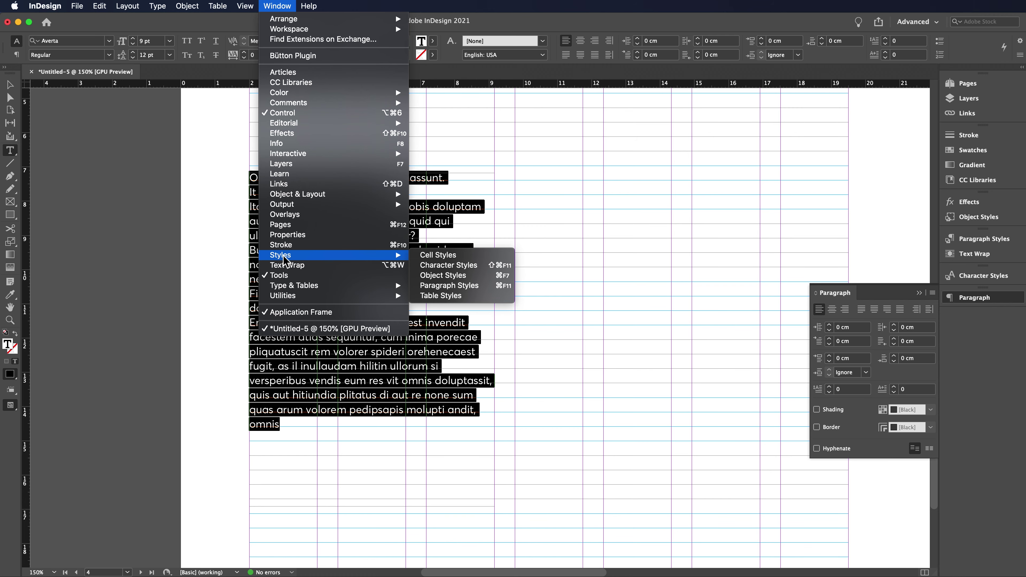
pyautogui.click(464, 286)
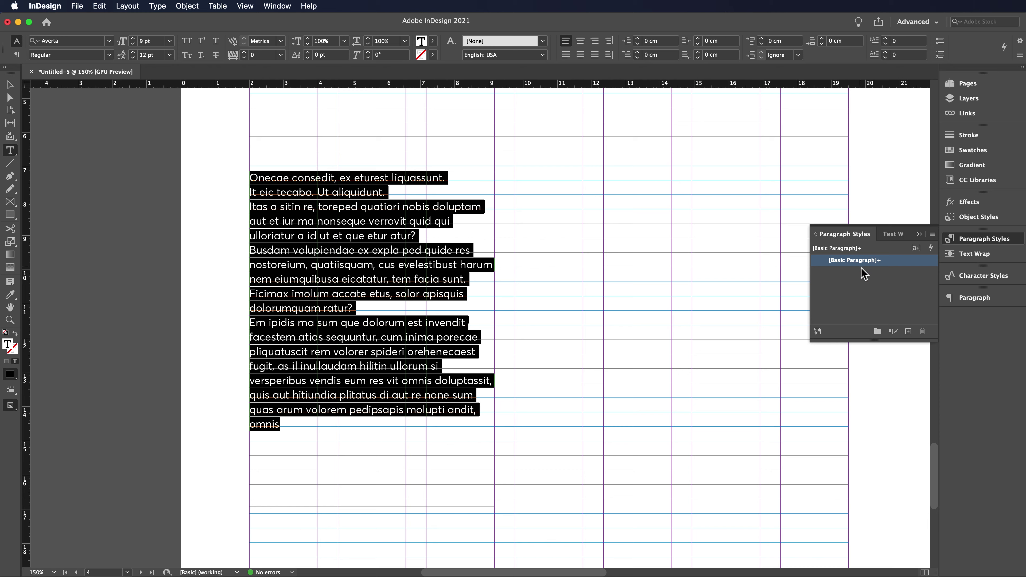
pyautogui.moveTo(862, 261); pyautogui.dragTo(910, 337)
pyautogui.doubleClick(866, 272)
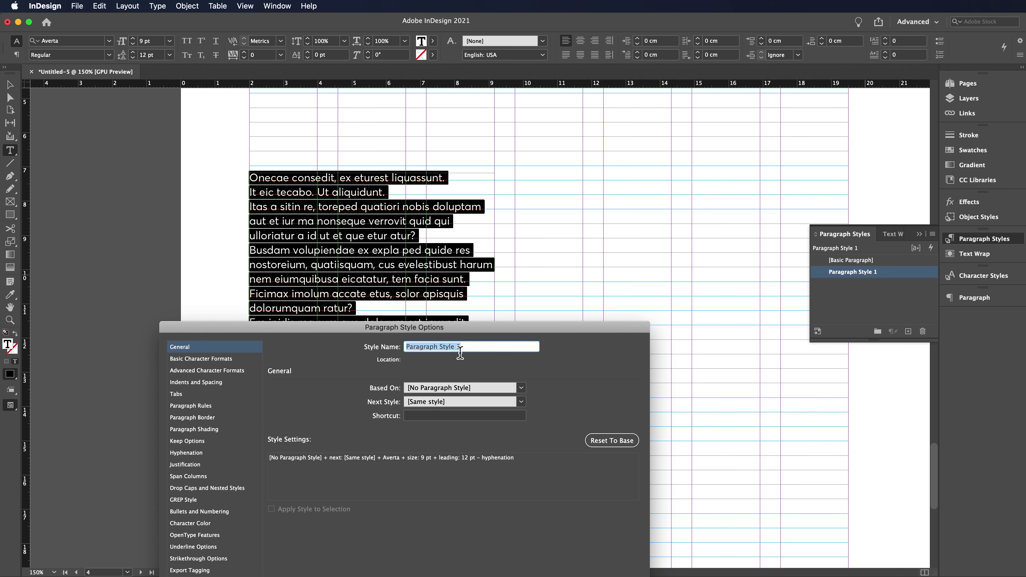
pyautogui.moveTo(526, 330); pyautogui.dragTo(612, 177)
pyautogui.write('Bodytext')
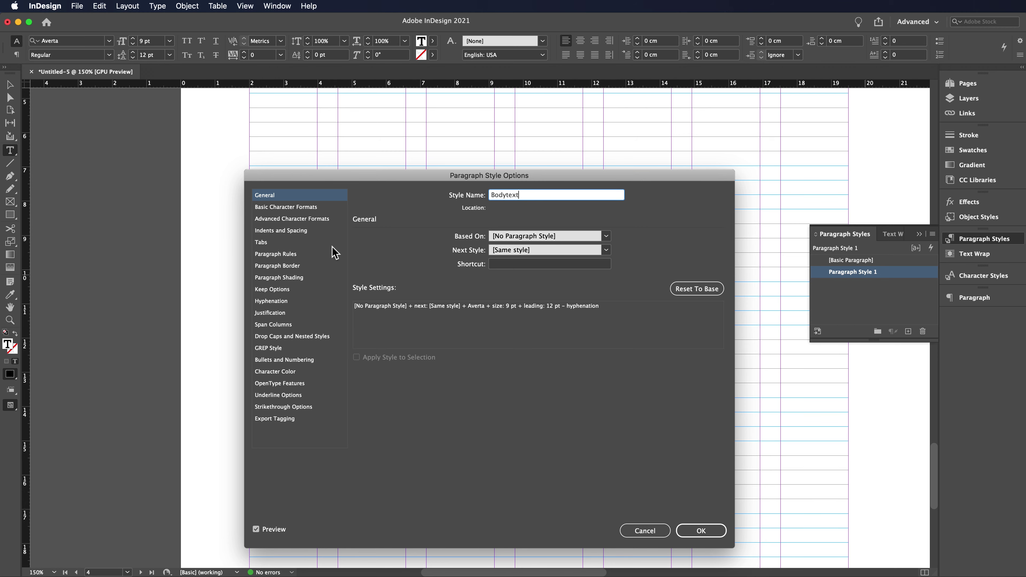
# - In the Bodytext style's indents and spacing settings, set Align to Grid to All Lines
pyautogui.click(323, 231)
pyautogui.moveTo(487, 177); pyautogui.dragTo(738, 134)
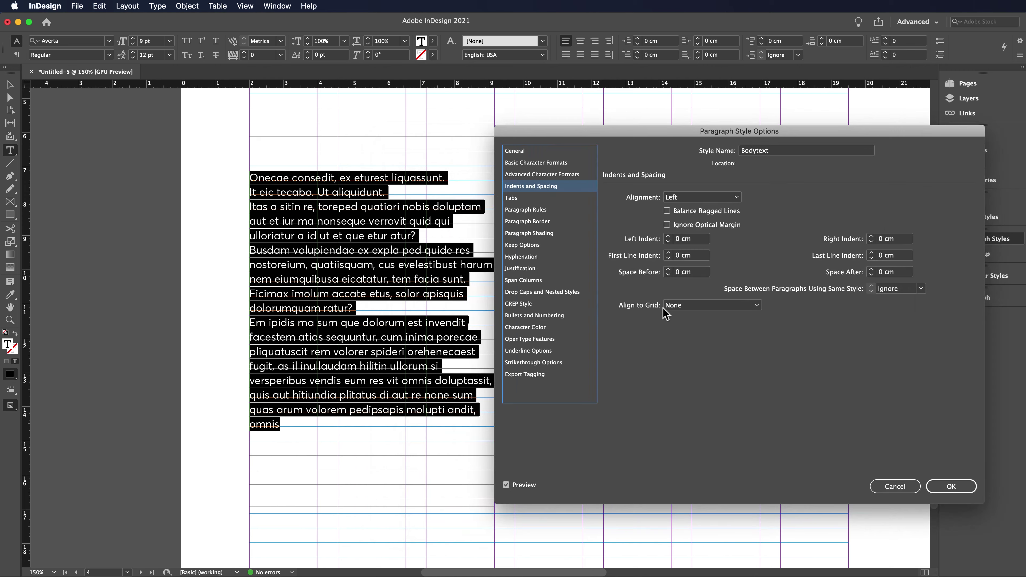
pyautogui.click(688, 307)
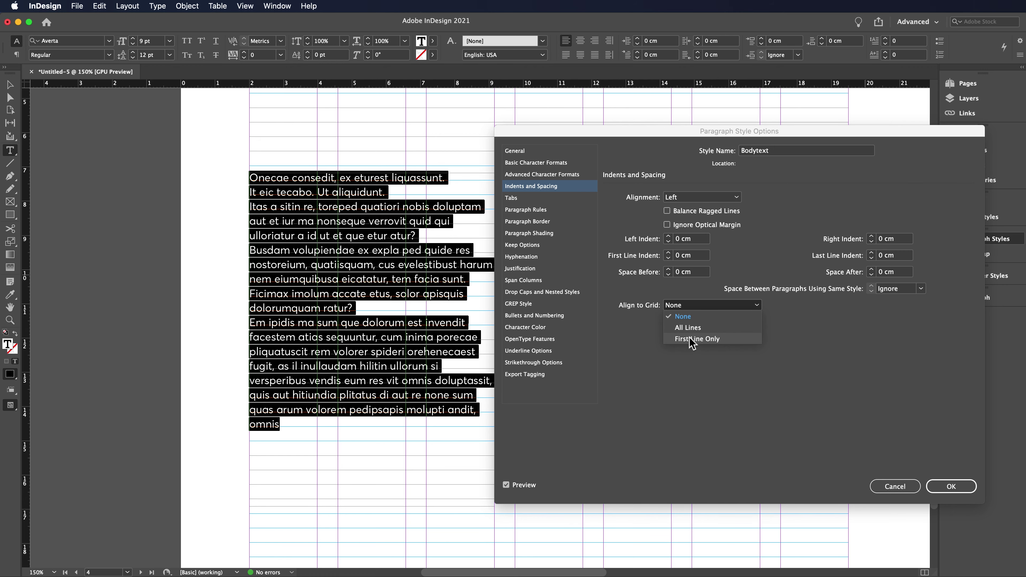
pyautogui.click(691, 328)
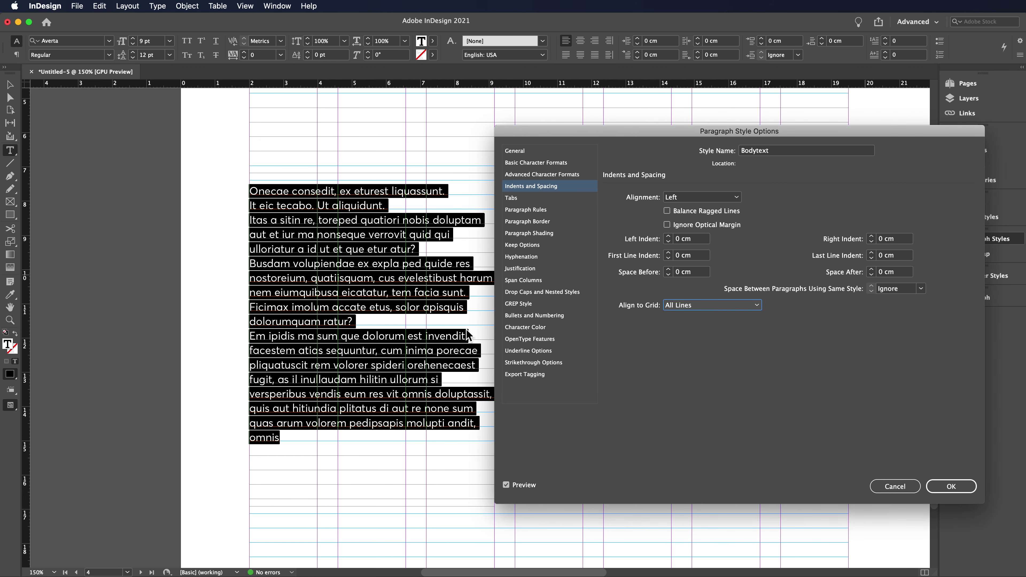